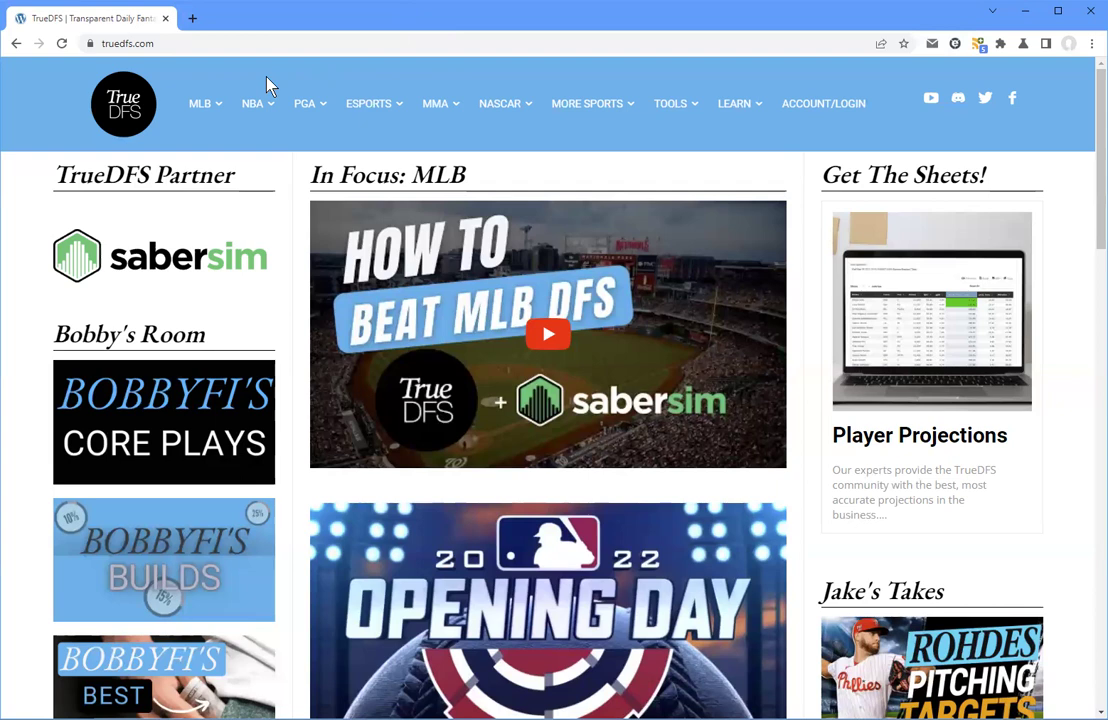
- Open the NBA Historical Ownership page and check which sites its Site filter offers without selecting any
mouse_move(260, 103)
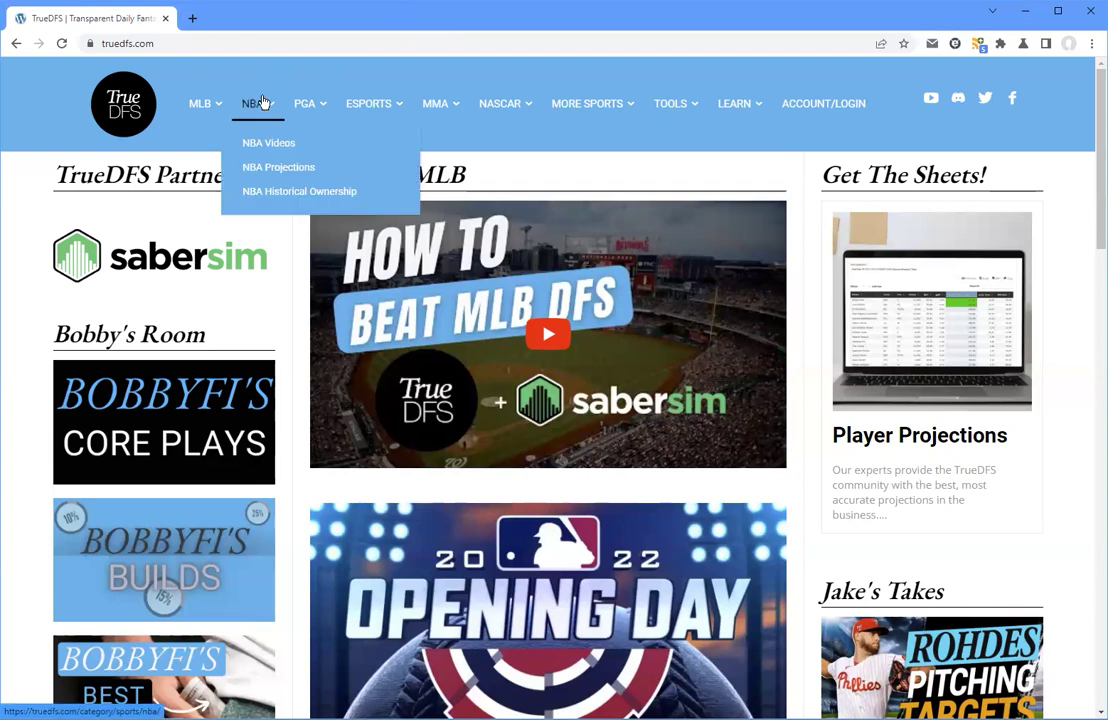
left_click(288, 195)
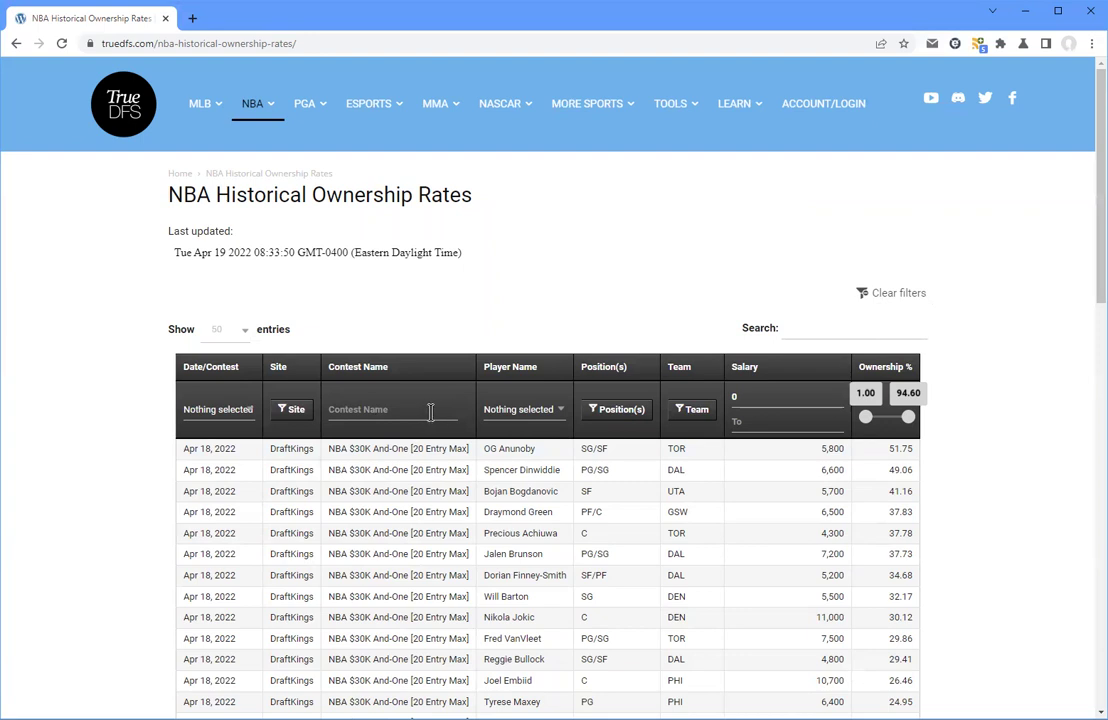
left_click(297, 411)
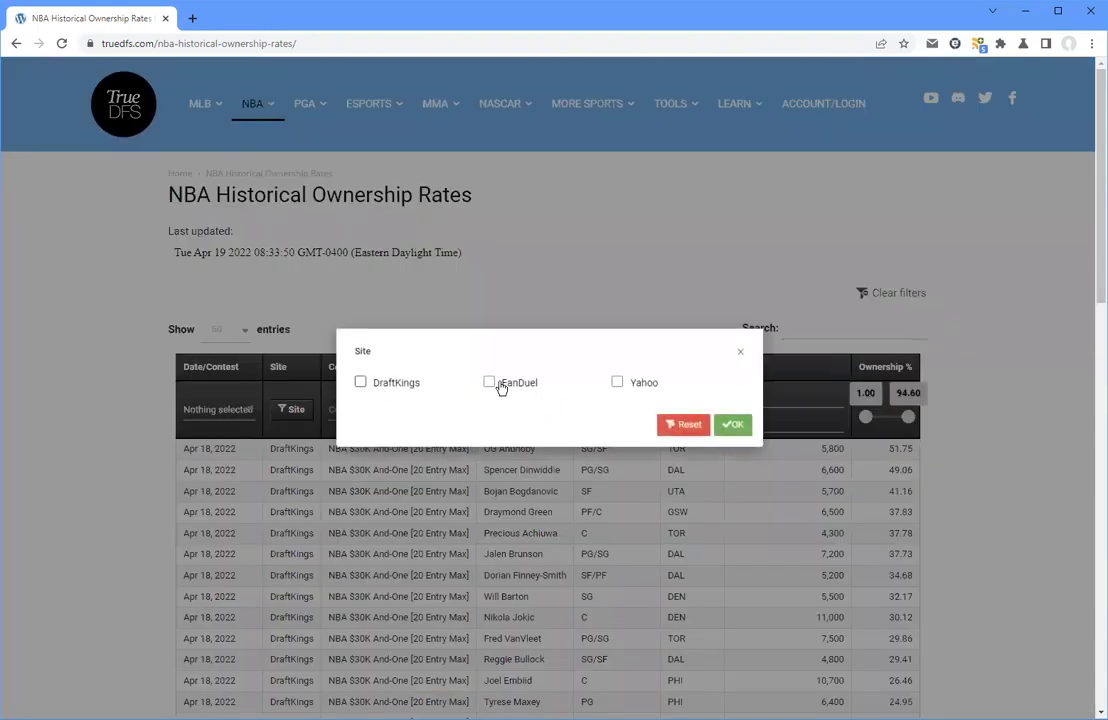
left_click(740, 354)
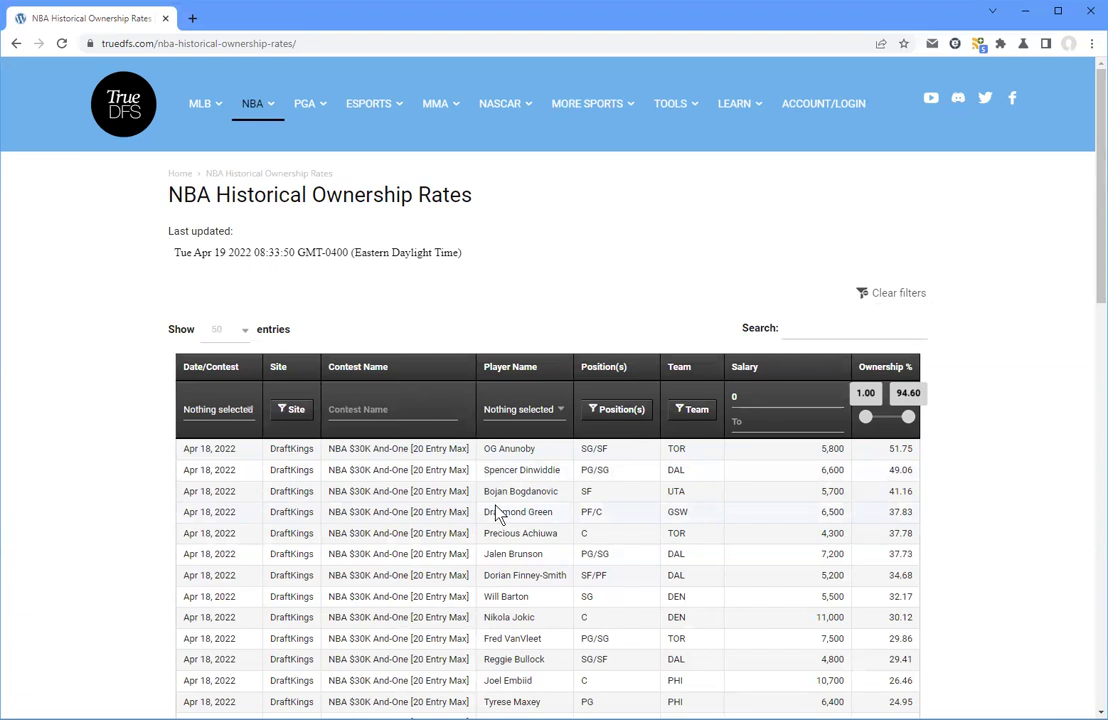
- Search the NBA ownership table for Draymond and look through the matching contest rows
left_click(837, 324)
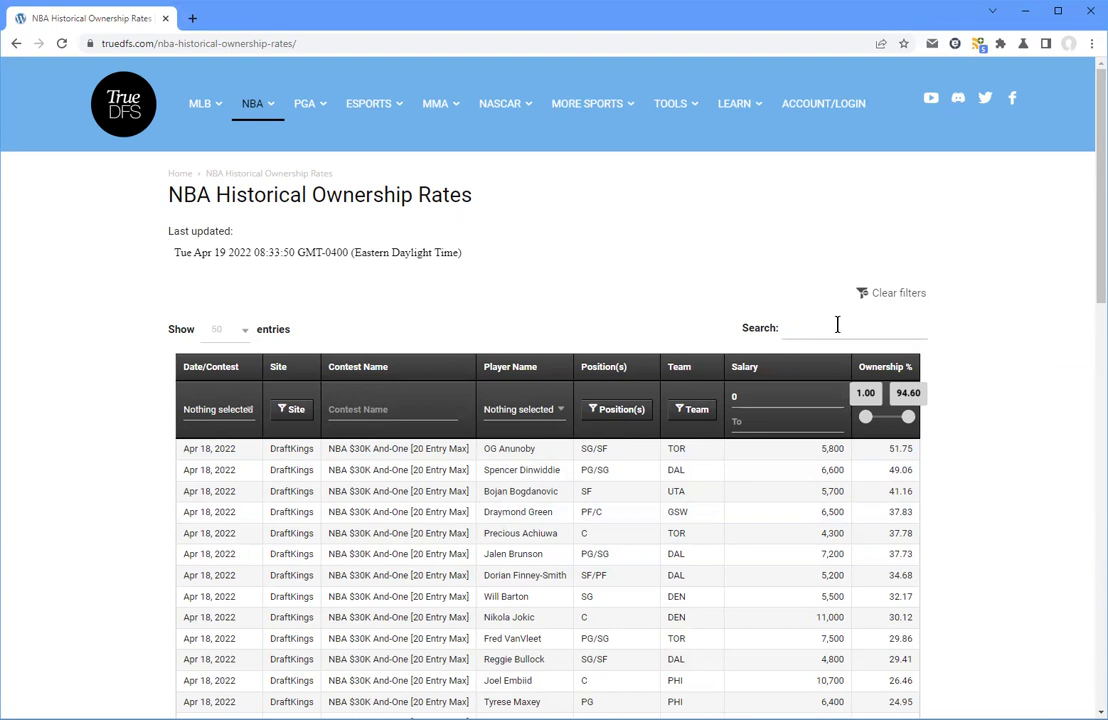
type("Draymond")
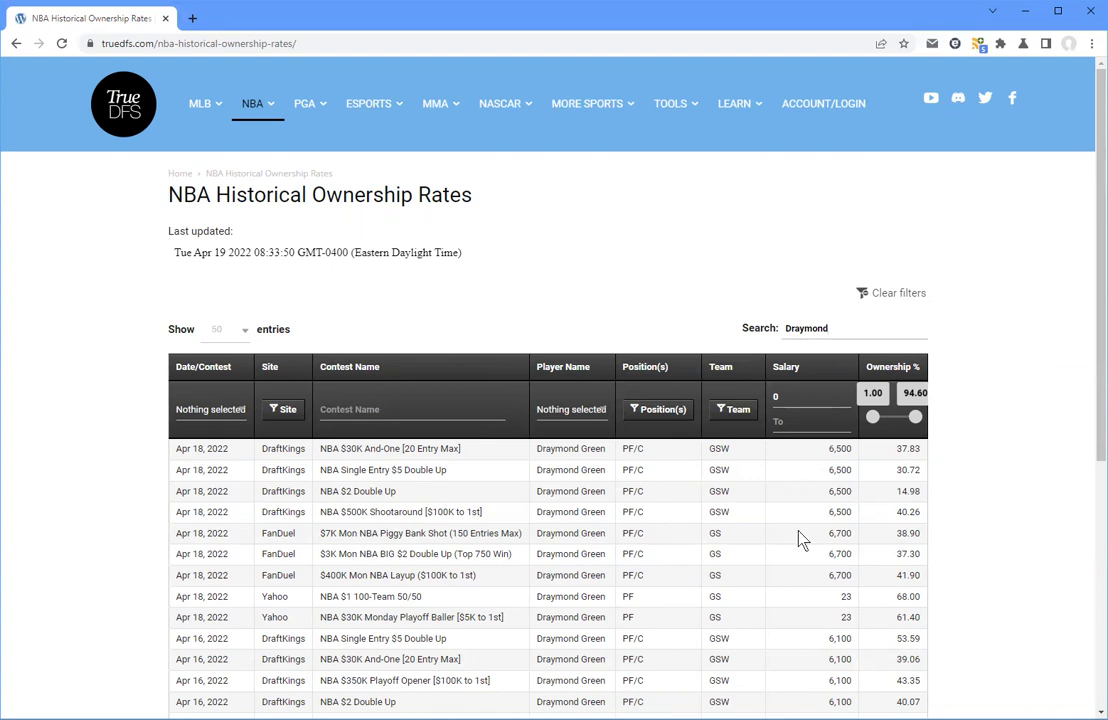
scroll(804, 594, "down", 3)
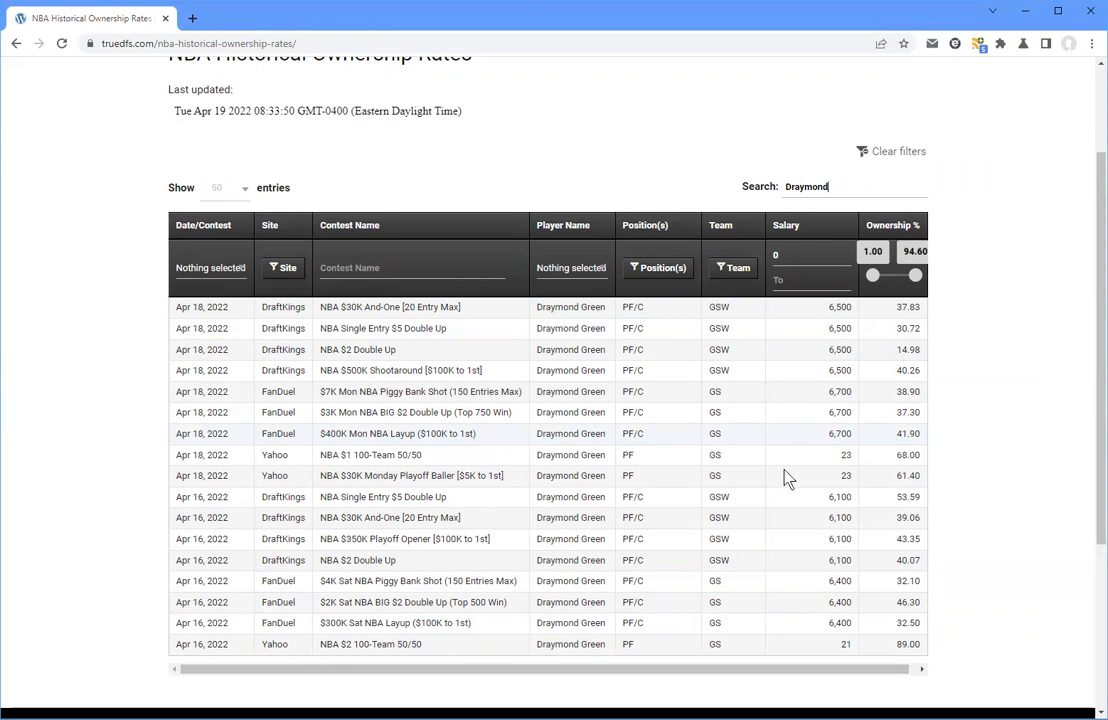
scroll(786, 479, "up", 3)
mouse_move(297, 118)
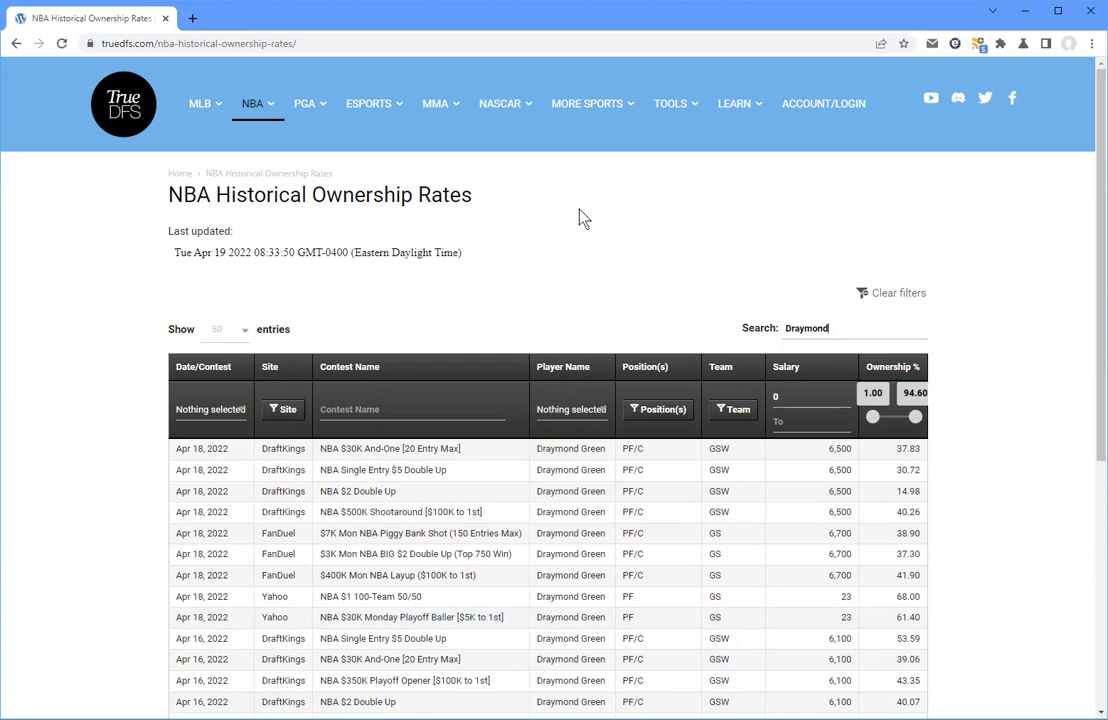
- Filter the Draymond ownership results to the DraftKings site only
left_click(282, 409)
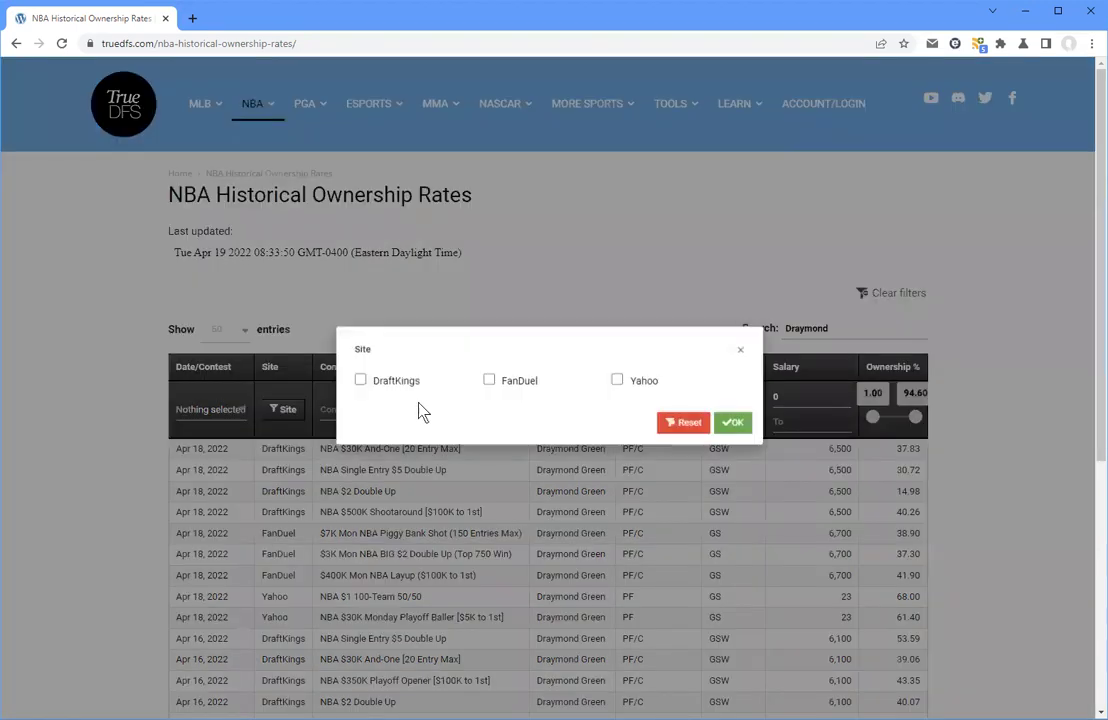
left_click(360, 382)
left_click(920, 446)
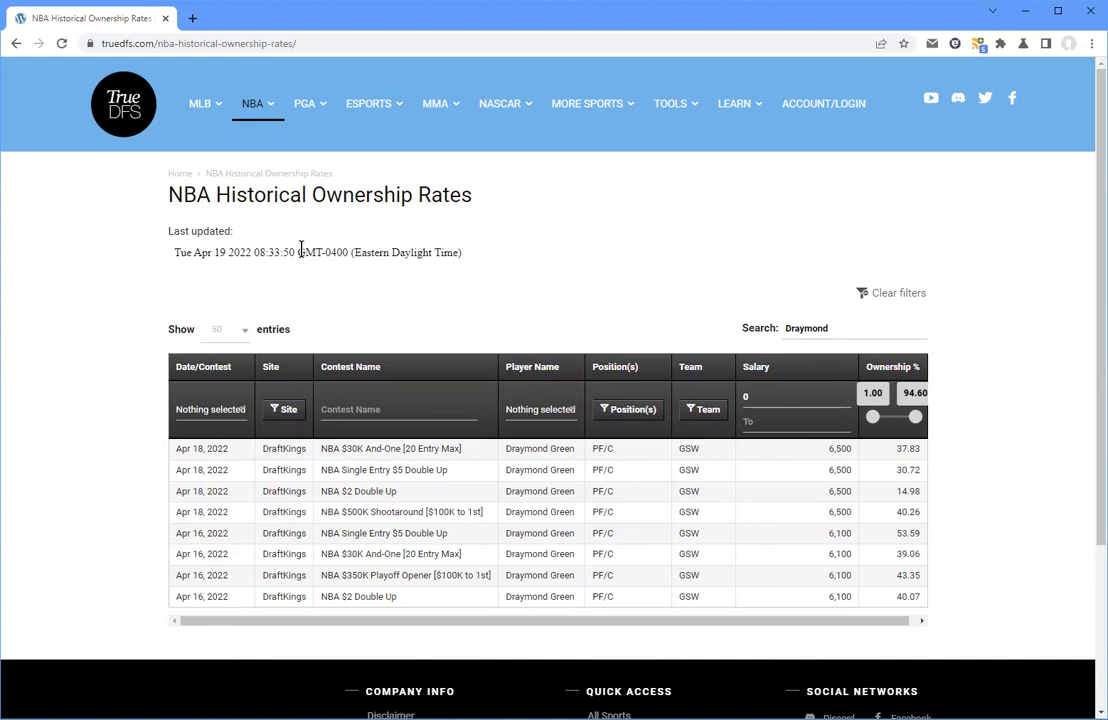
- Open the YouTube DFS Industry Search tool
mouse_move(466, 108)
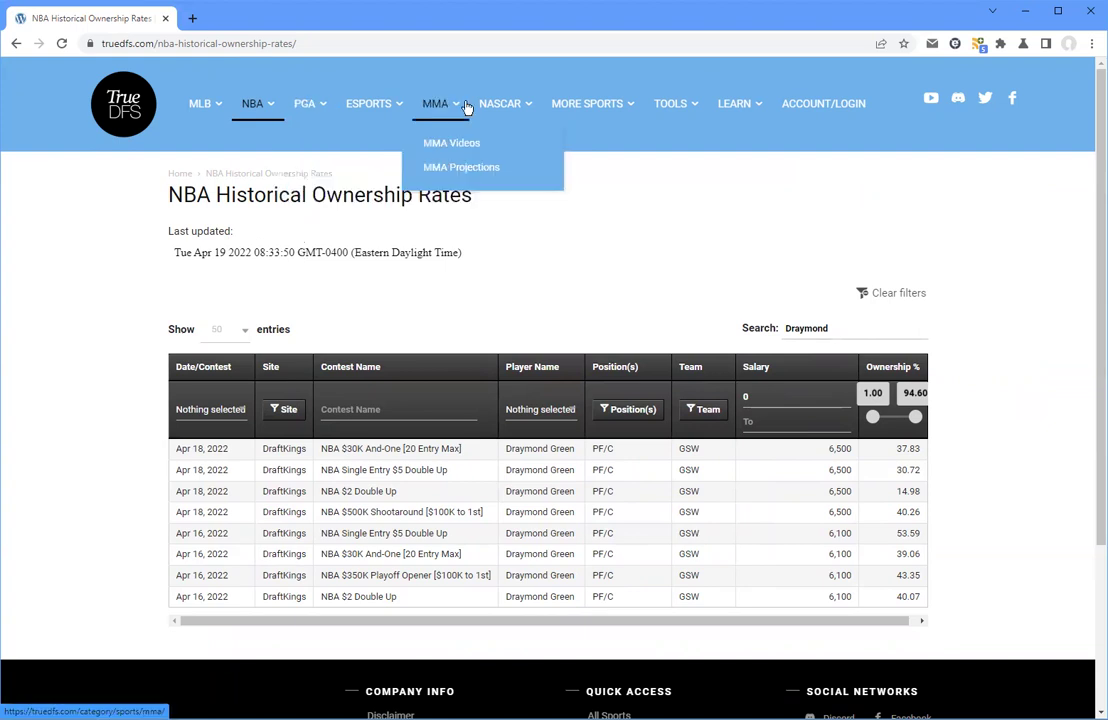
mouse_move(201, 107)
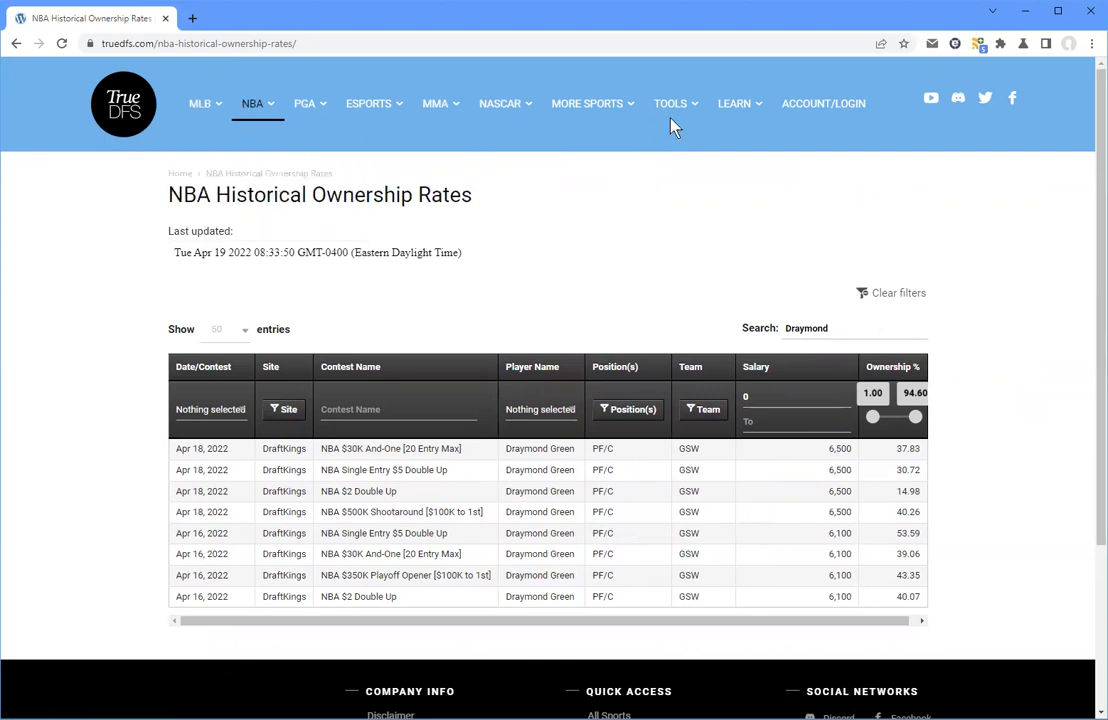
mouse_move(688, 135)
mouse_move(653, 106)
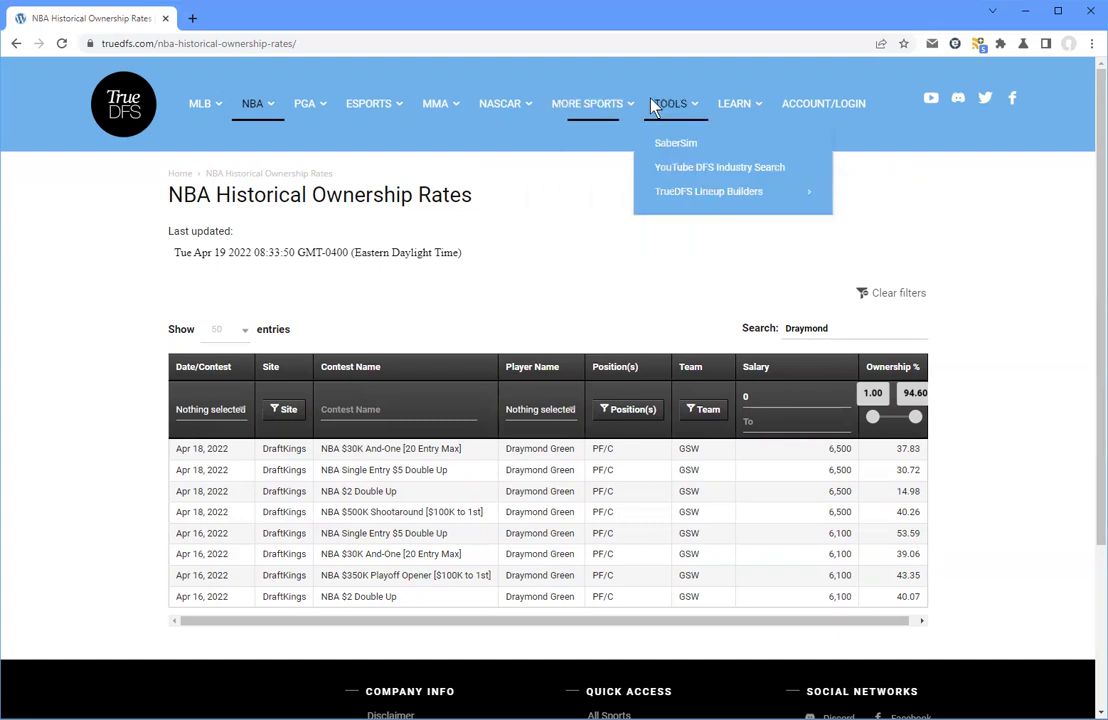
left_click(675, 172)
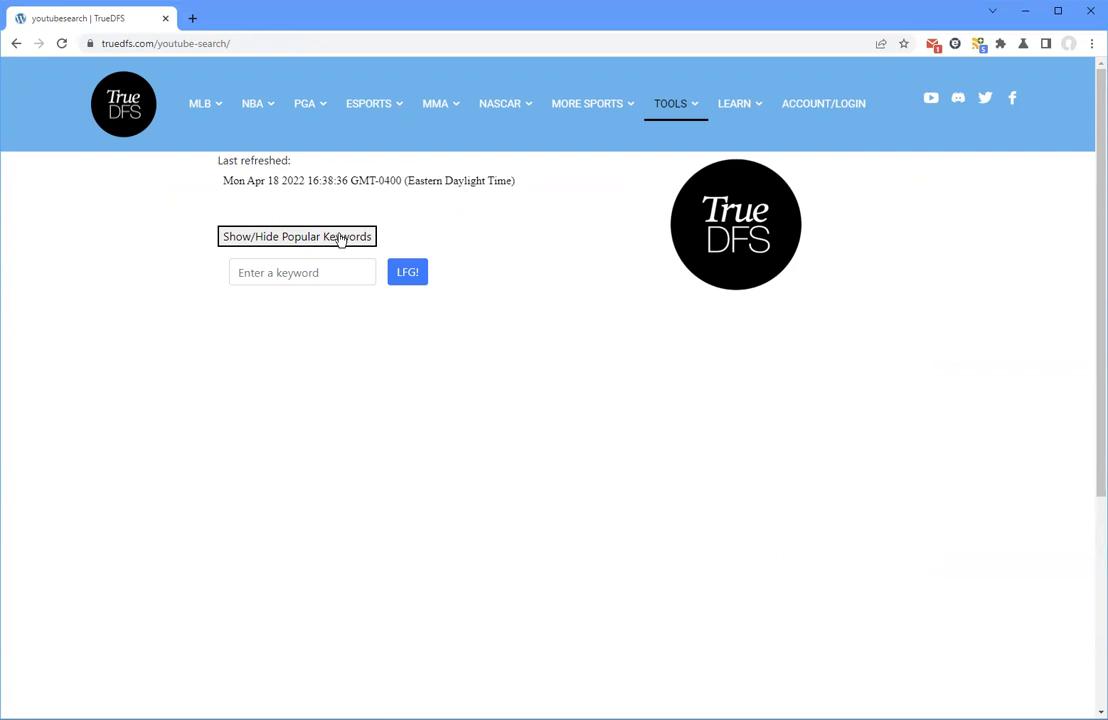
- Show the popular keywords chart with the NBA category enabled and the Misc category disabled
left_click(257, 241)
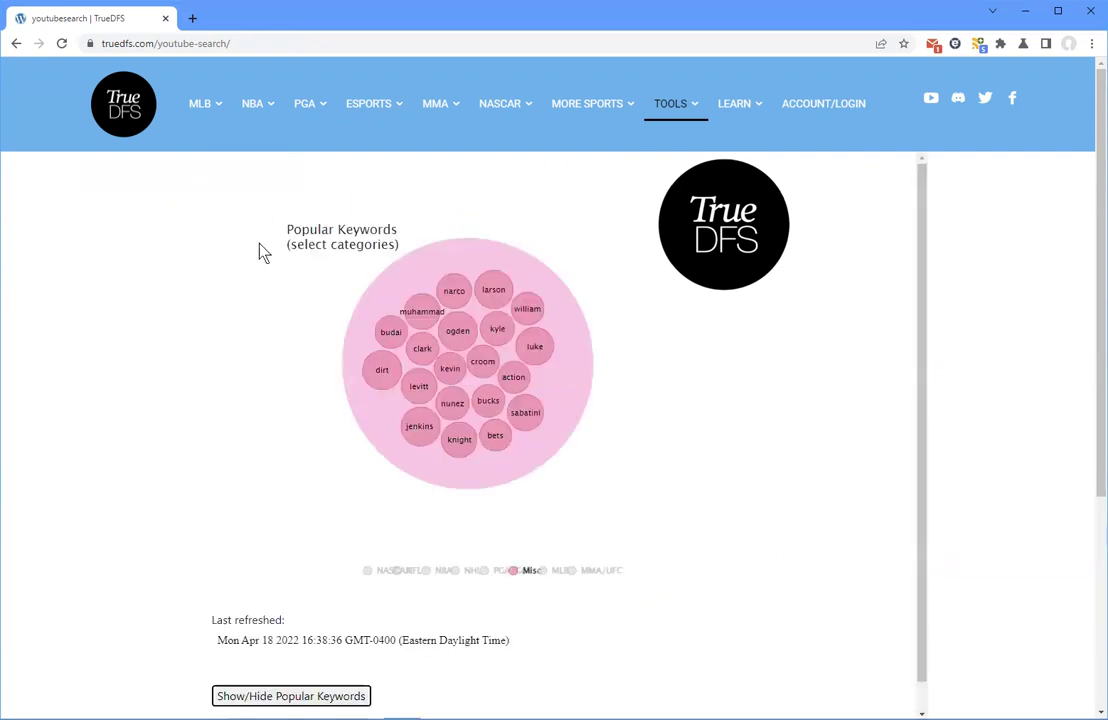
left_click(445, 573)
left_click(611, 573)
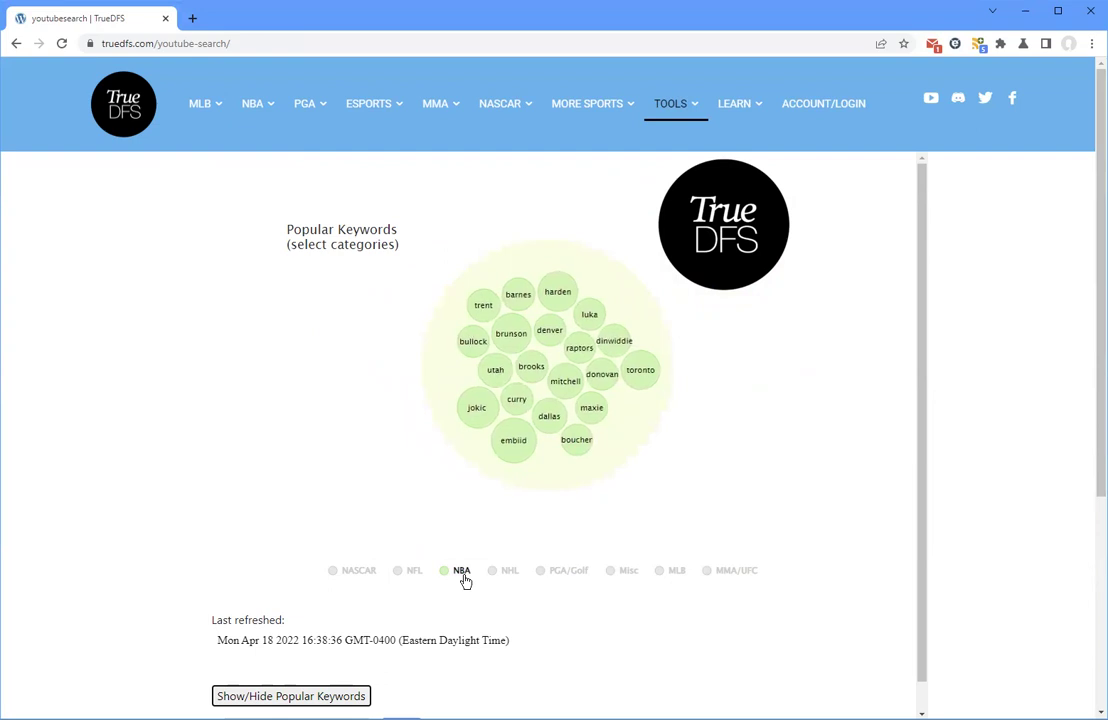
- Copy the keyword embiid from the NBA keyword bubbles and hide the popular keywords chart
left_click(511, 452)
scroll(396, 606, "down", 1)
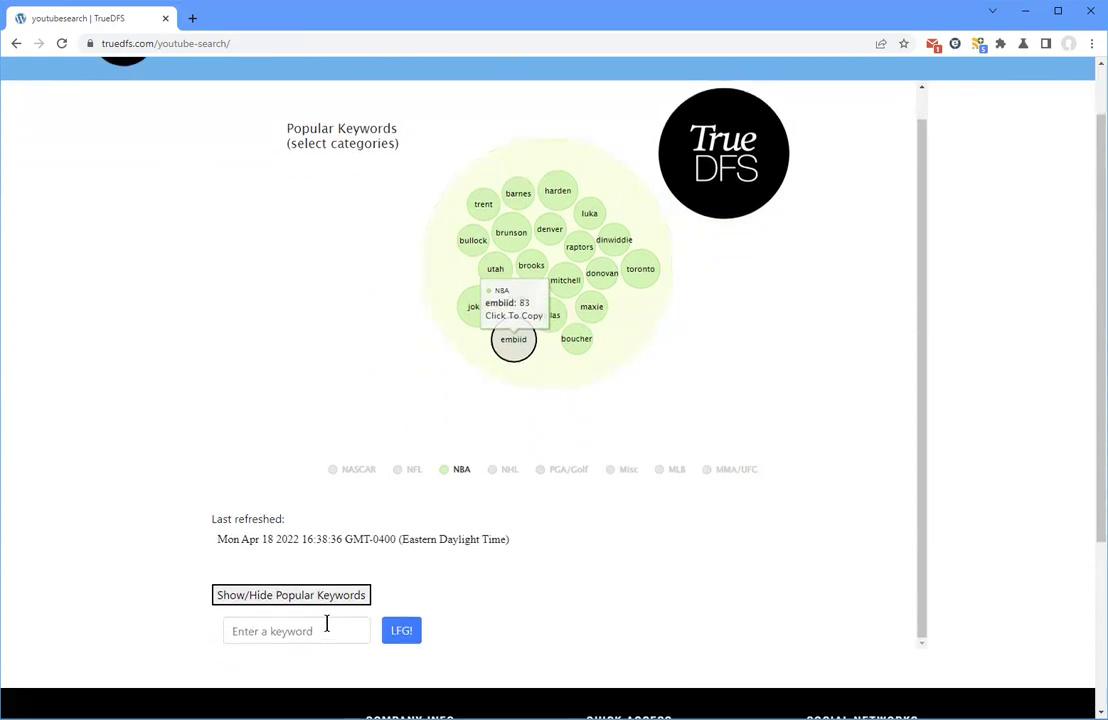
left_click(320, 596)
scroll(380, 380, "up", 1)
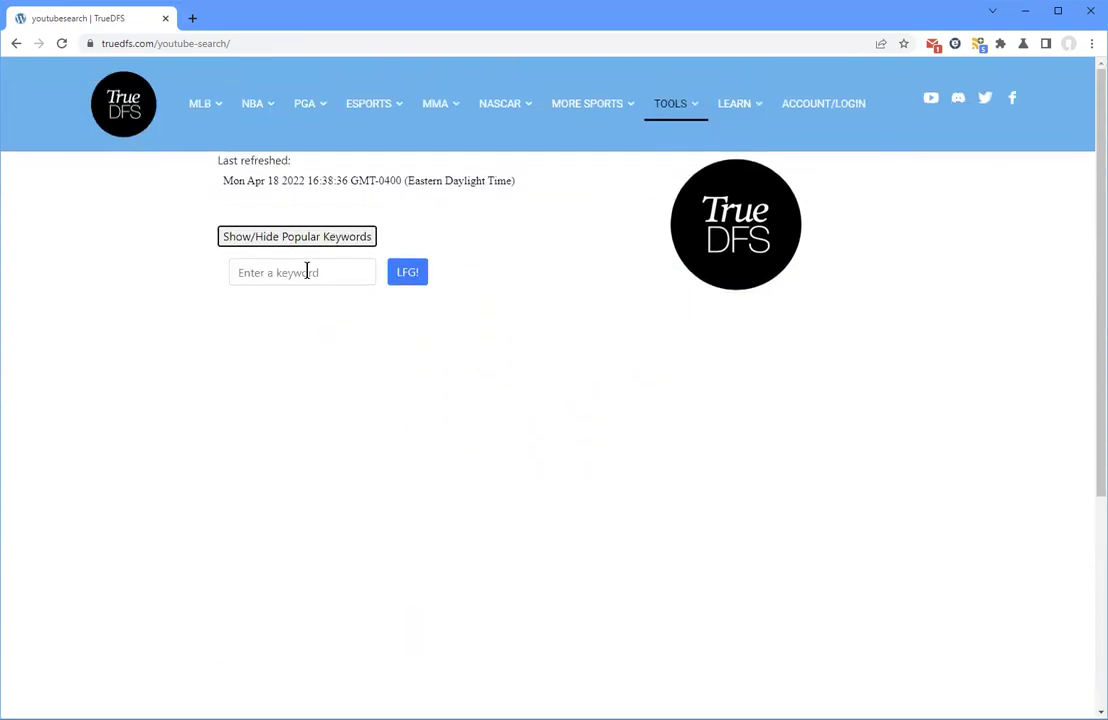
- Paste the copied keyword embiid into the keyword search and run it
right_click(310, 272)
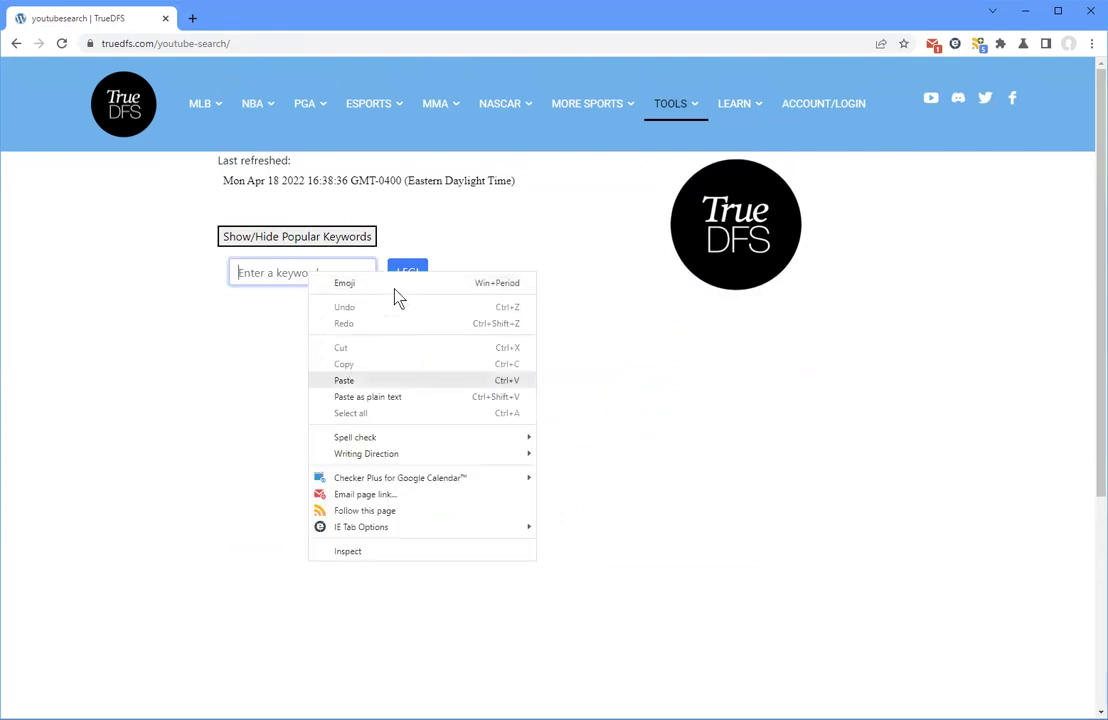
left_click(330, 380)
left_click(415, 274)
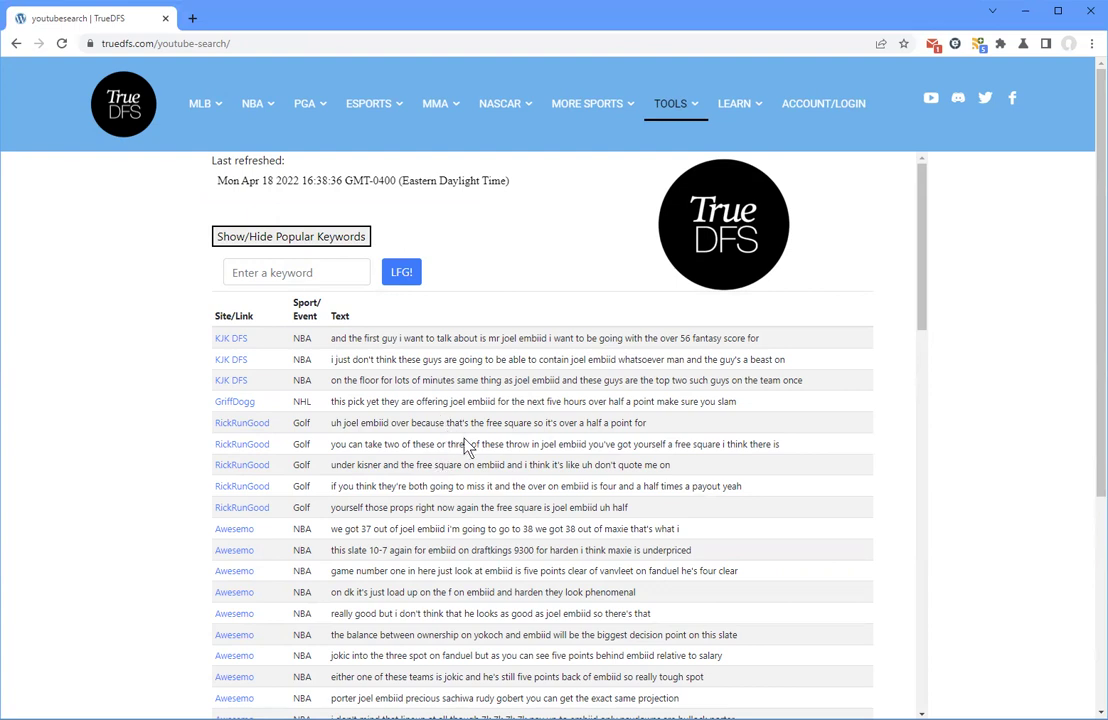
- Play the video clip of the third KJK DFS result briefly, and pause it
left_click(227, 382)
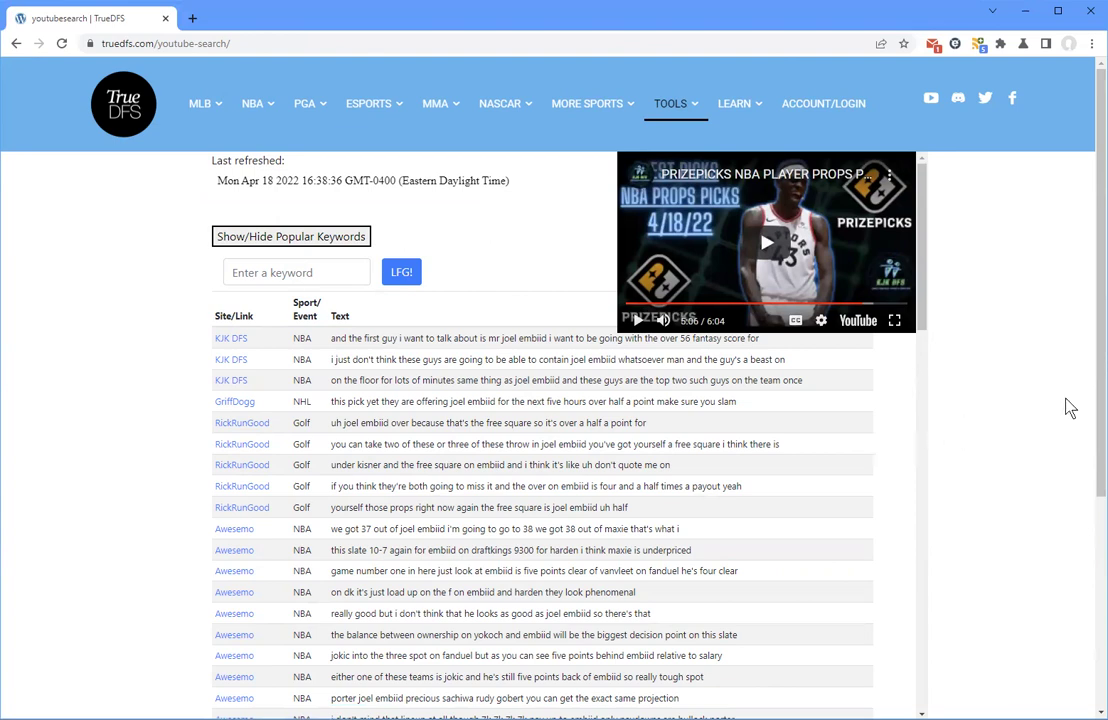
scroll(1071, 407, "down", 1)
scroll(600, 400, "up", 1)
left_click(770, 250)
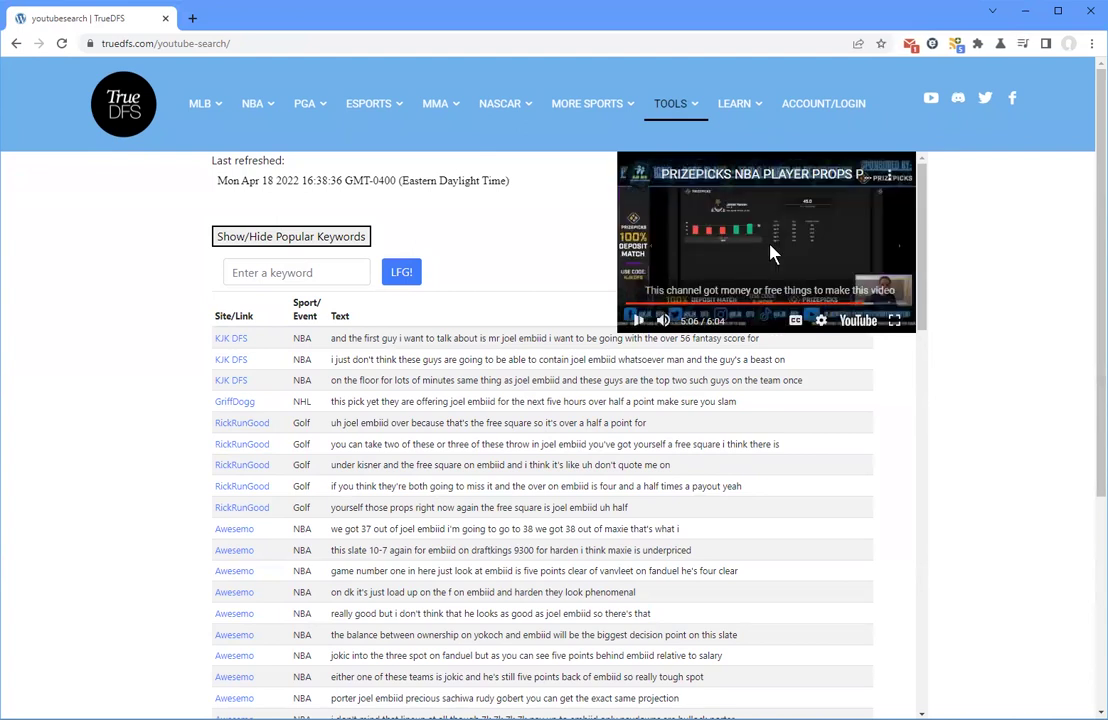
left_click(638, 321)
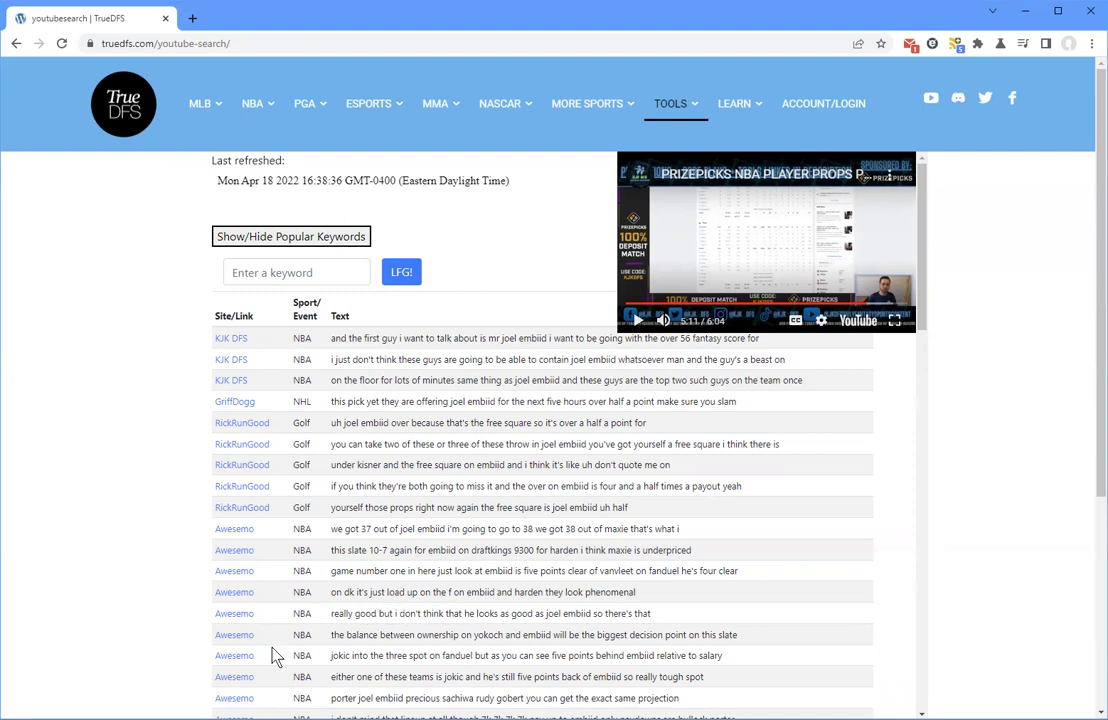
- Play the clip for the Awesemo result beginning "defensively is not to lose to joel embiid" and pause it
scroll(430, 660, "down", 6)
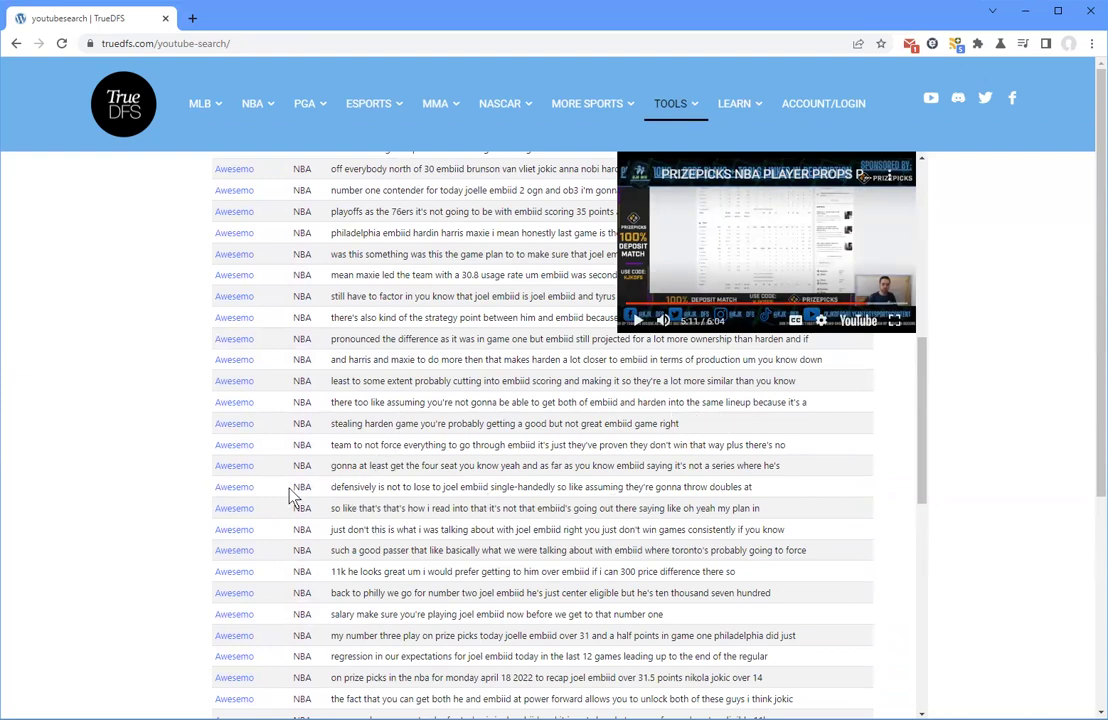
left_click(230, 489)
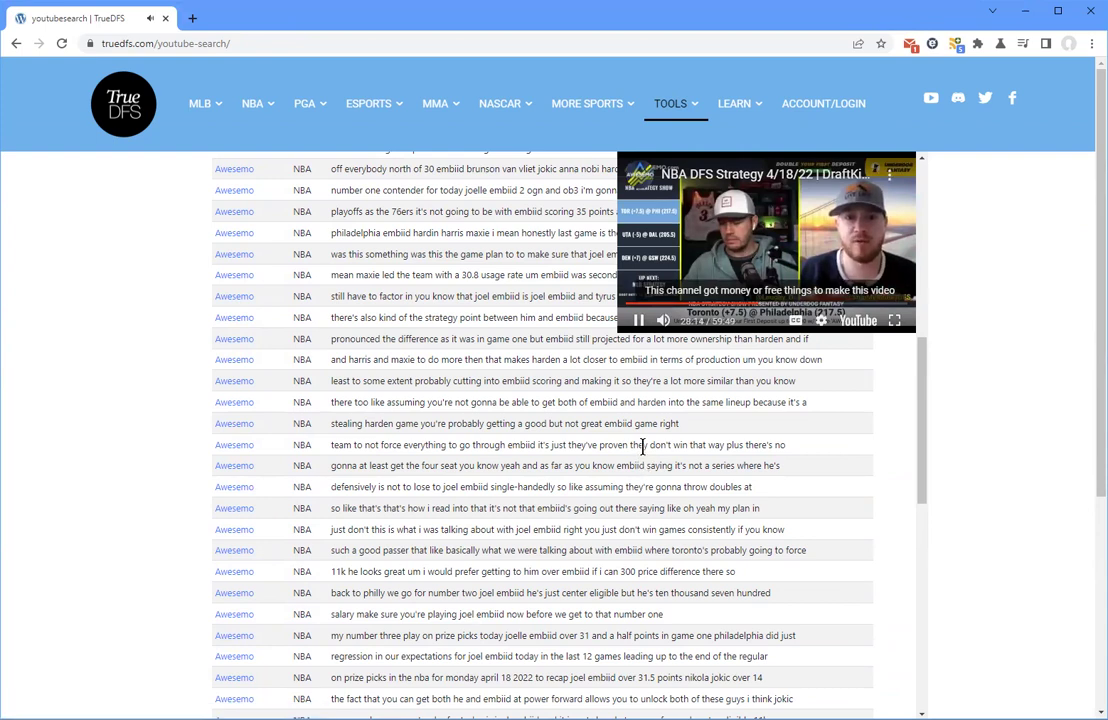
left_click(638, 320)
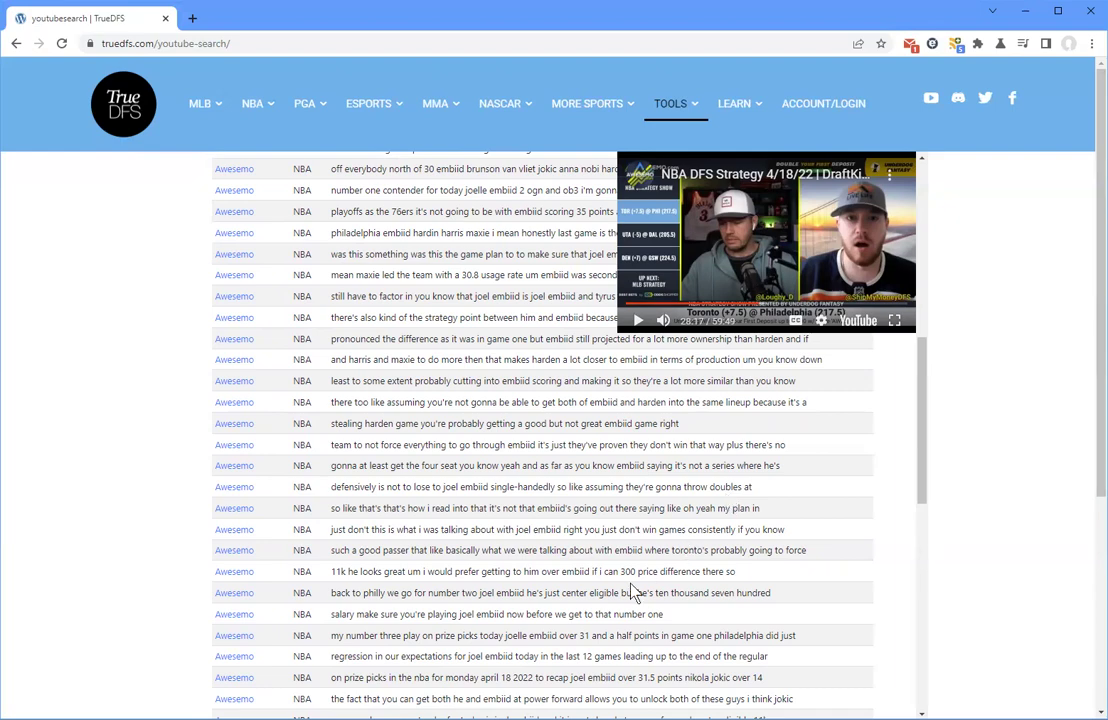
- Look through the full list of embiid mentions, comparing the sites, sports and transcript text
scroll(628, 590, "up", 5)
scroll(628, 590, "up", 1)
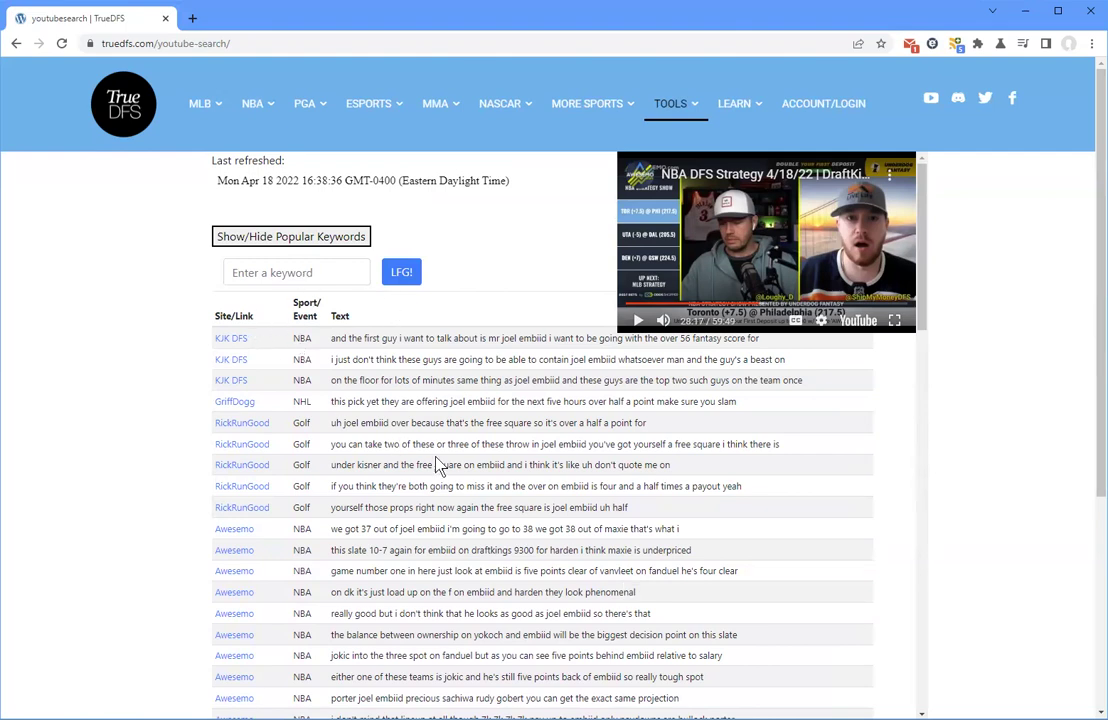
scroll(453, 495, "down", 6)
scroll(458, 535, "down", 5)
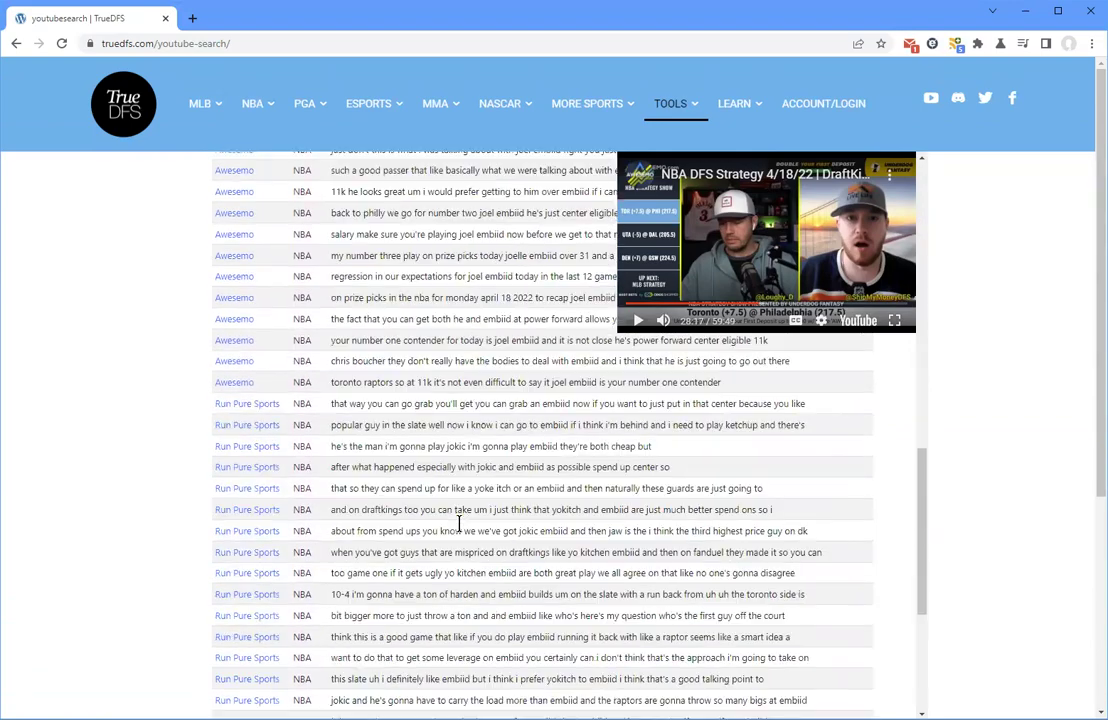
scroll(458, 522, "up", 12)
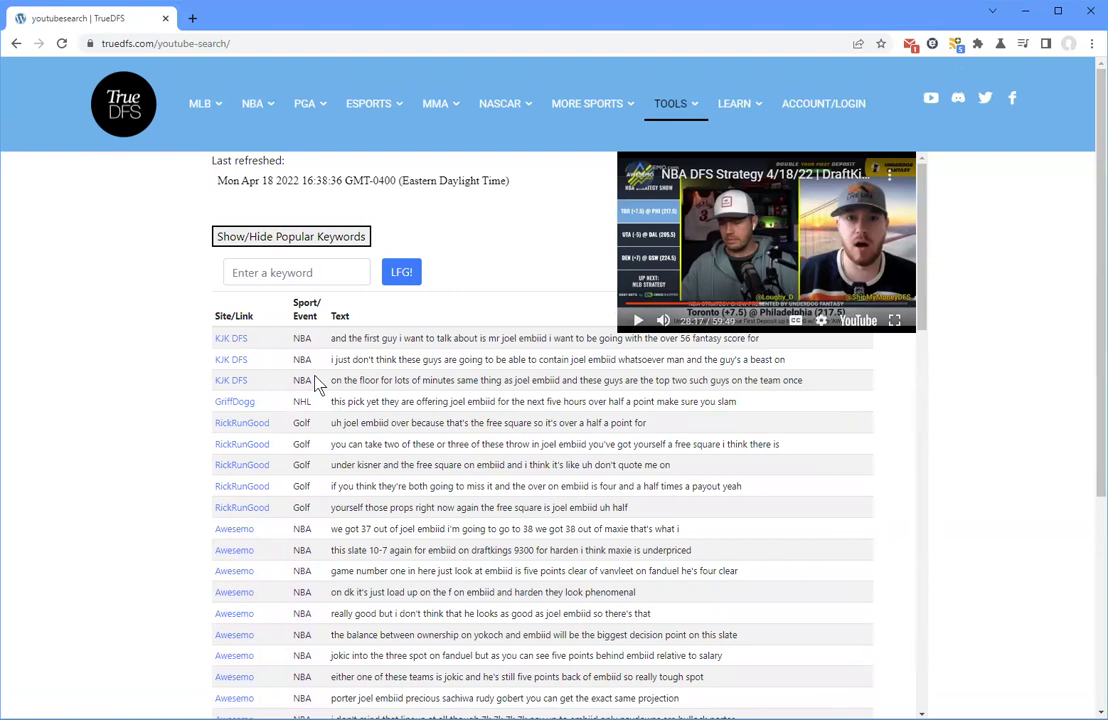
scroll(360, 470, "down", 2)
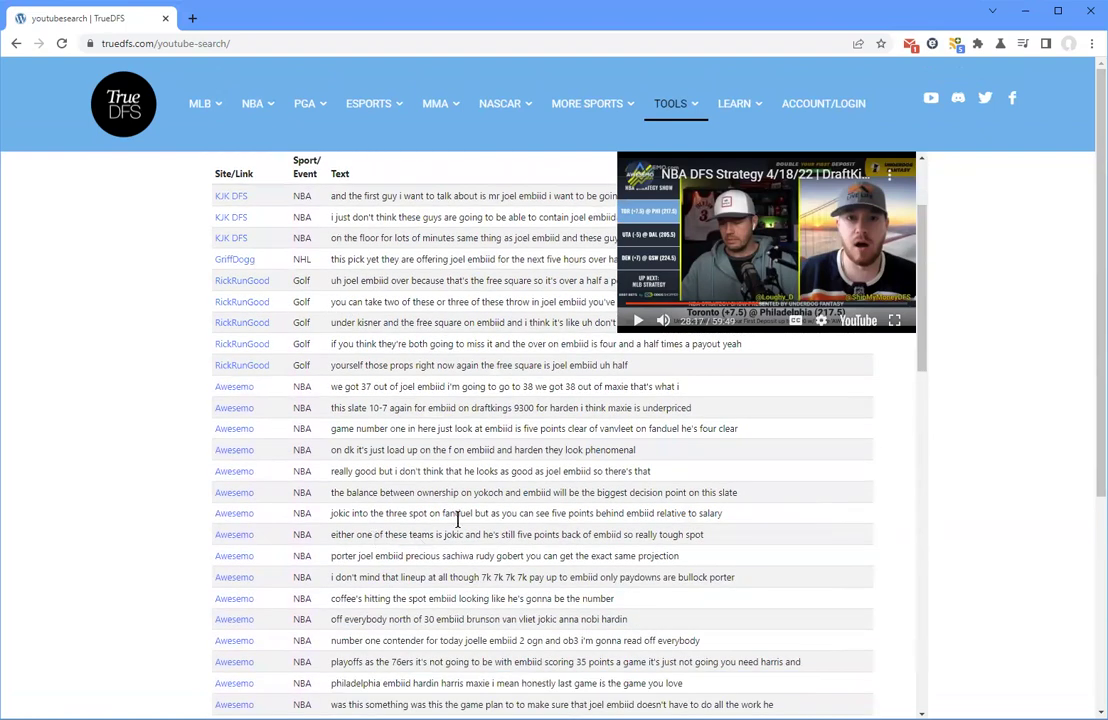
scroll(440, 420, "down", 2)
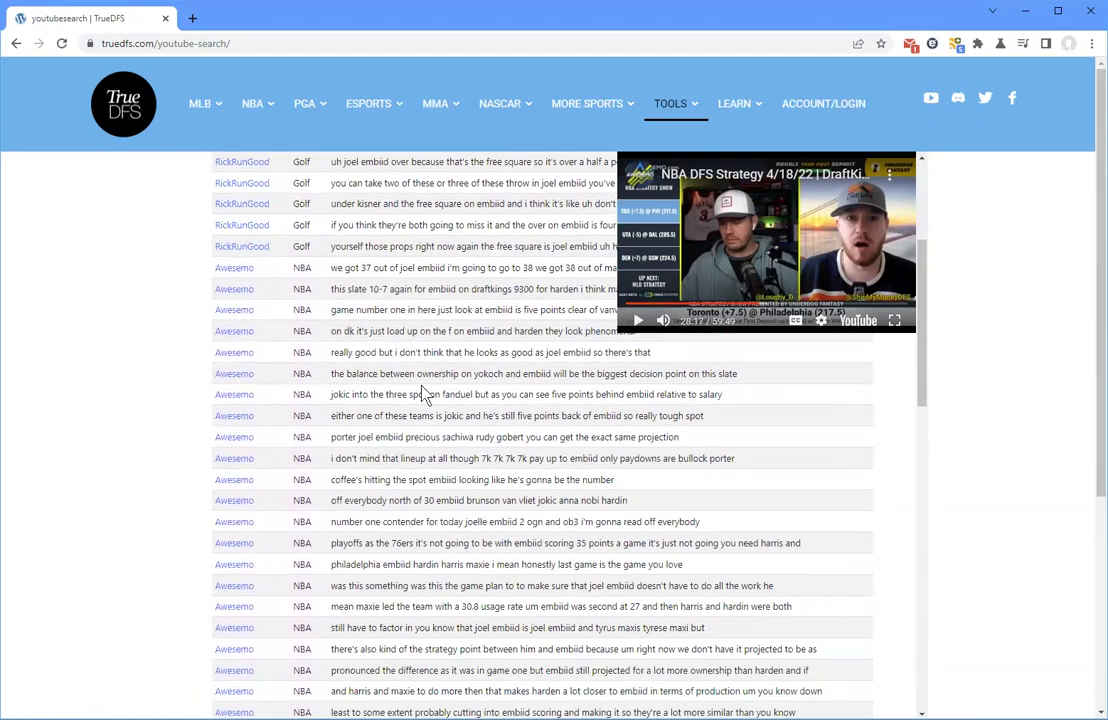
scroll(477, 500, "down", 8)
scroll(477, 500, "down", 6)
scroll(480, 520, "up", 5)
scroll(503, 617, "up", 14)
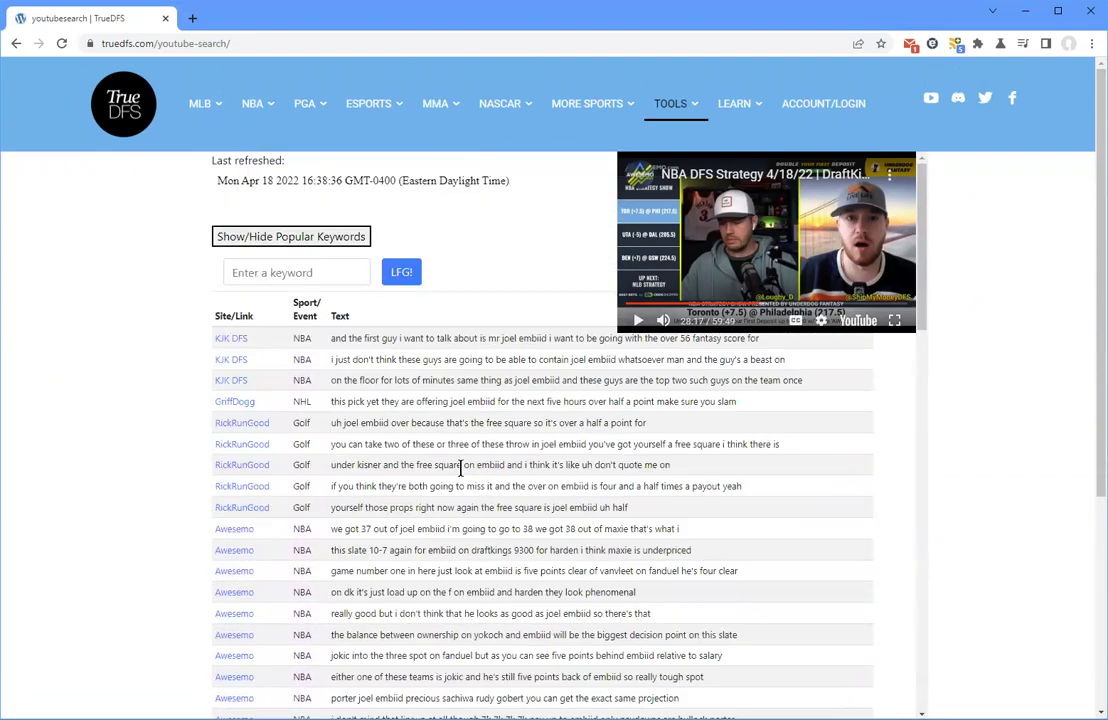
- Show the popular keywords chart again and switch its category from NBA to Misc
left_click(361, 237)
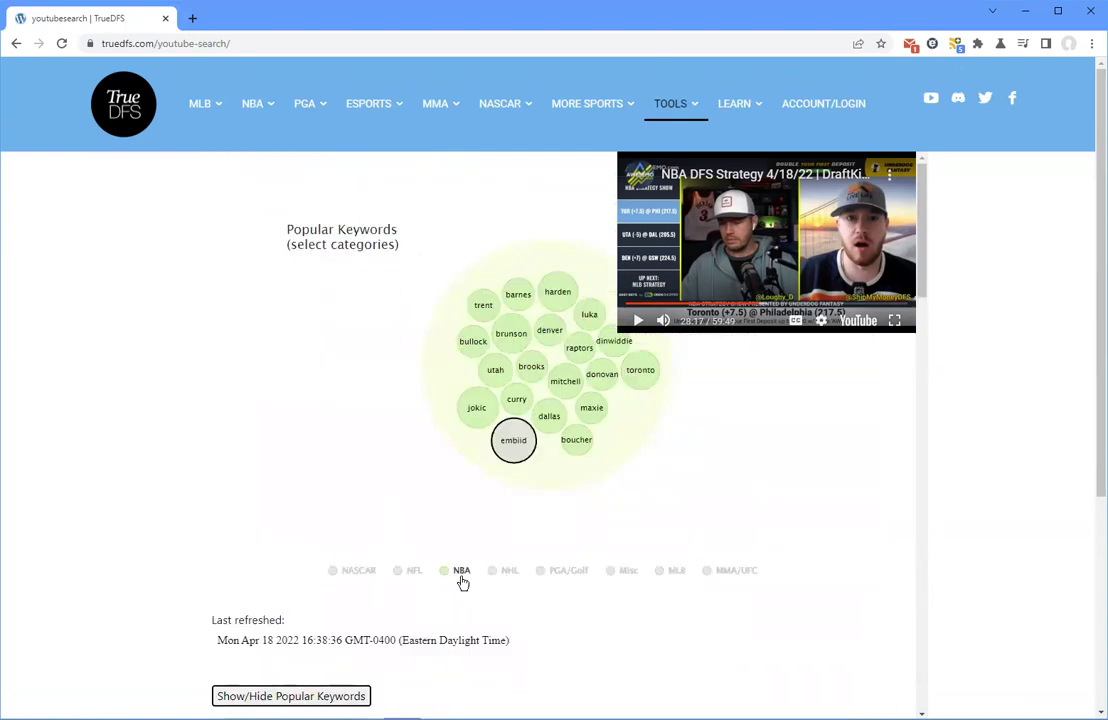
left_click(610, 576)
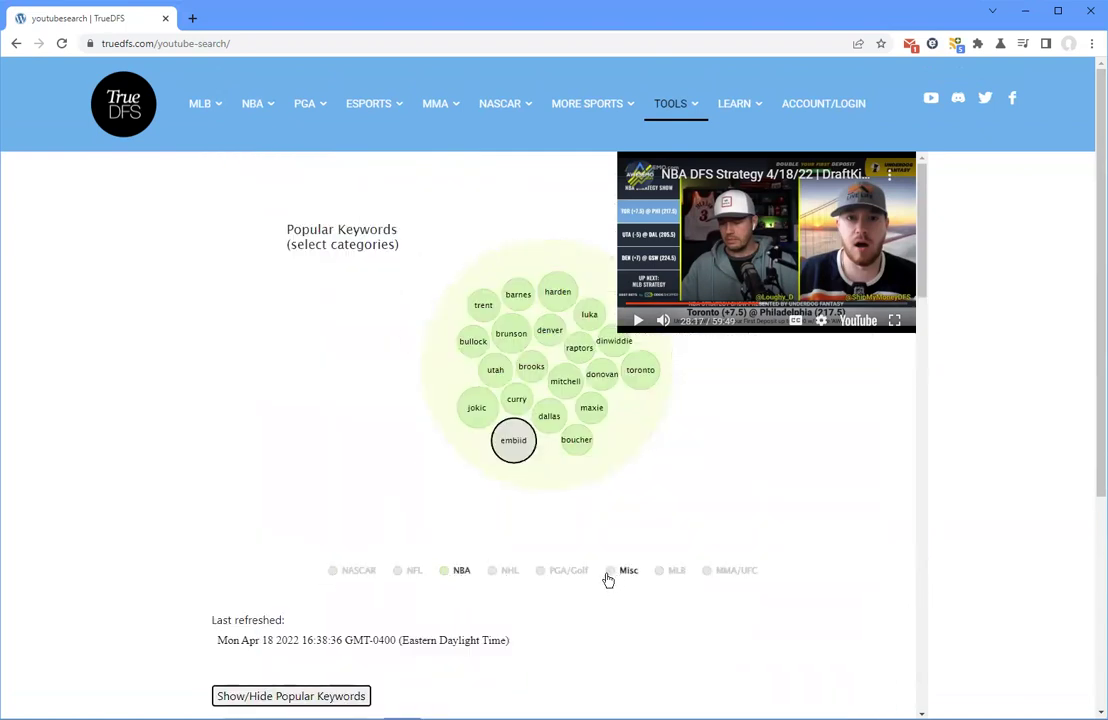
left_click(462, 573)
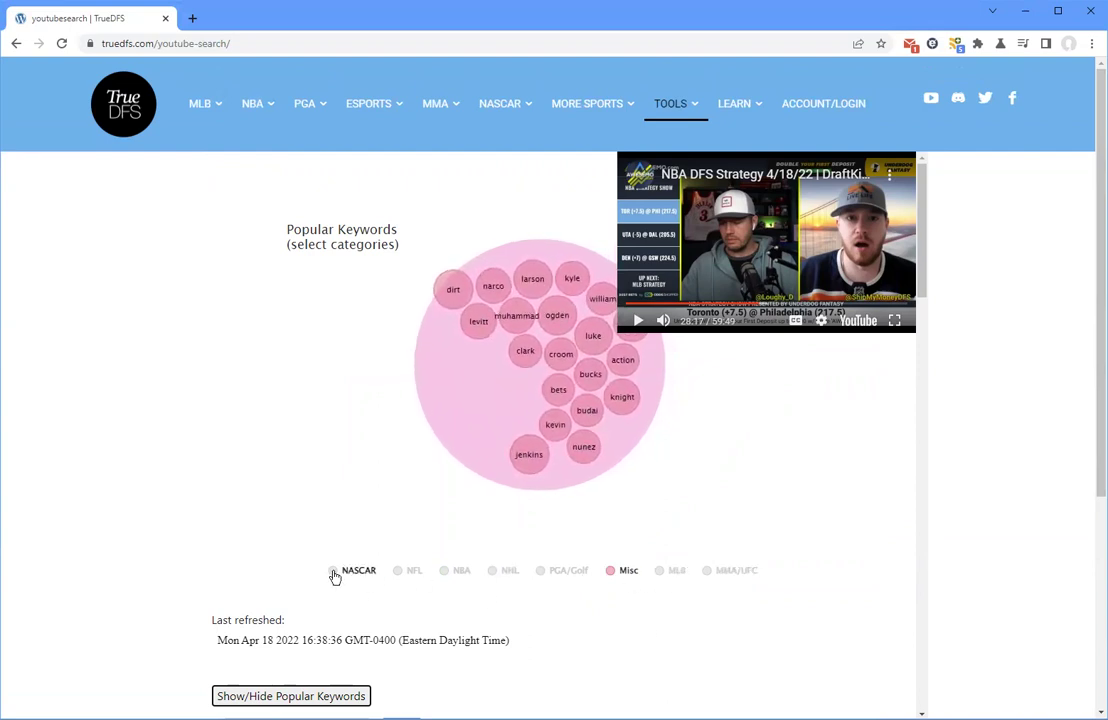
- Toggle the NFL category on and off in the keywords chart, and narrow the chart to NASCAR only, without Misc
left_click(395, 577)
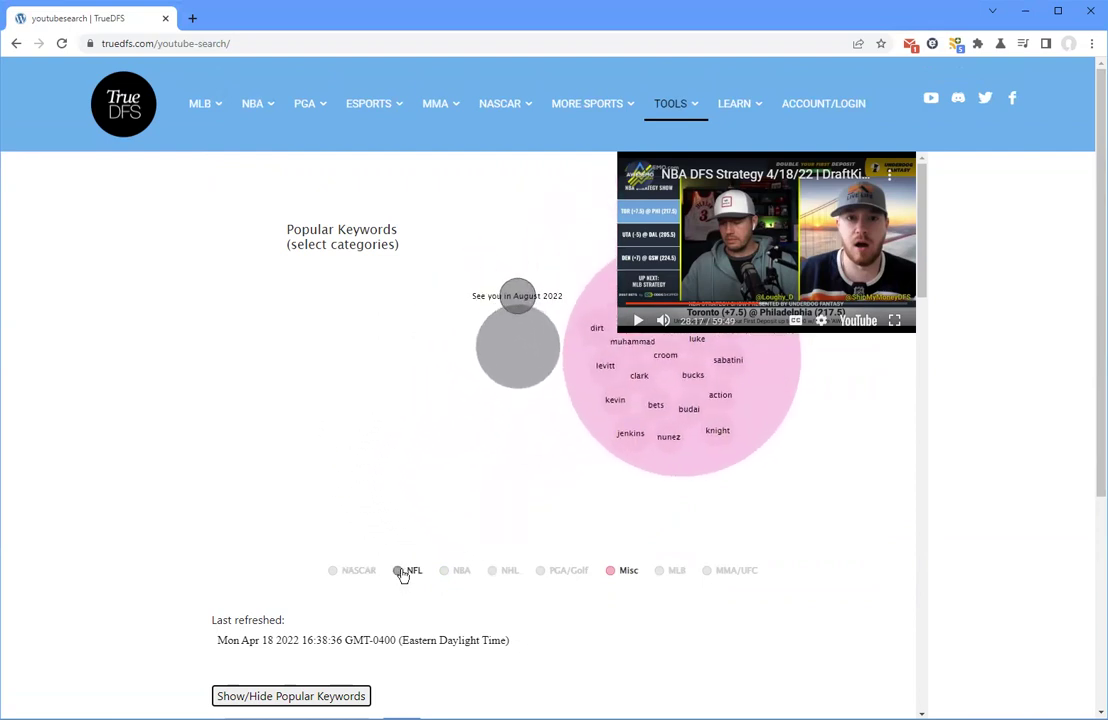
left_click(400, 575)
left_click(343, 578)
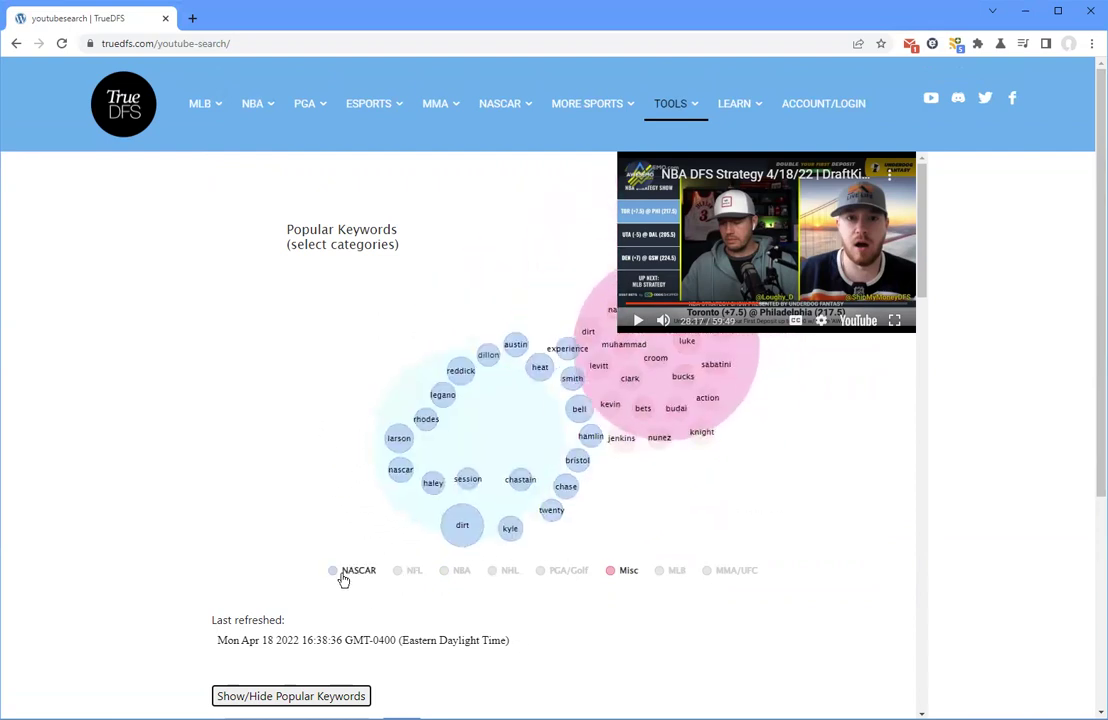
left_click(622, 573)
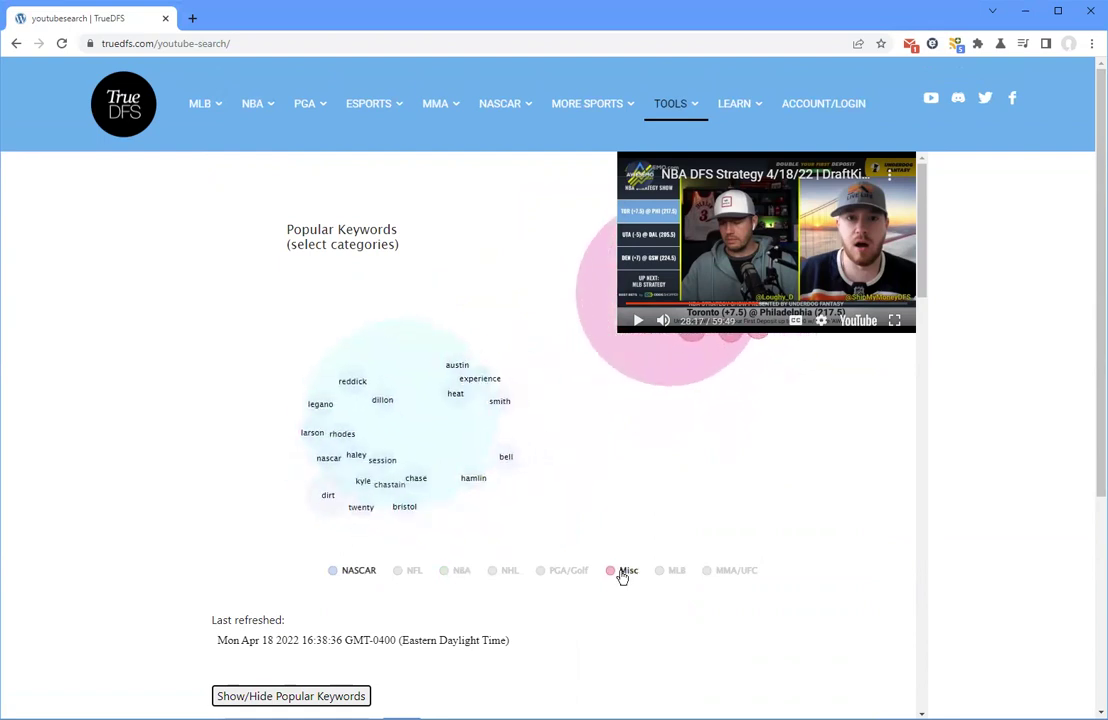
left_click(622, 573)
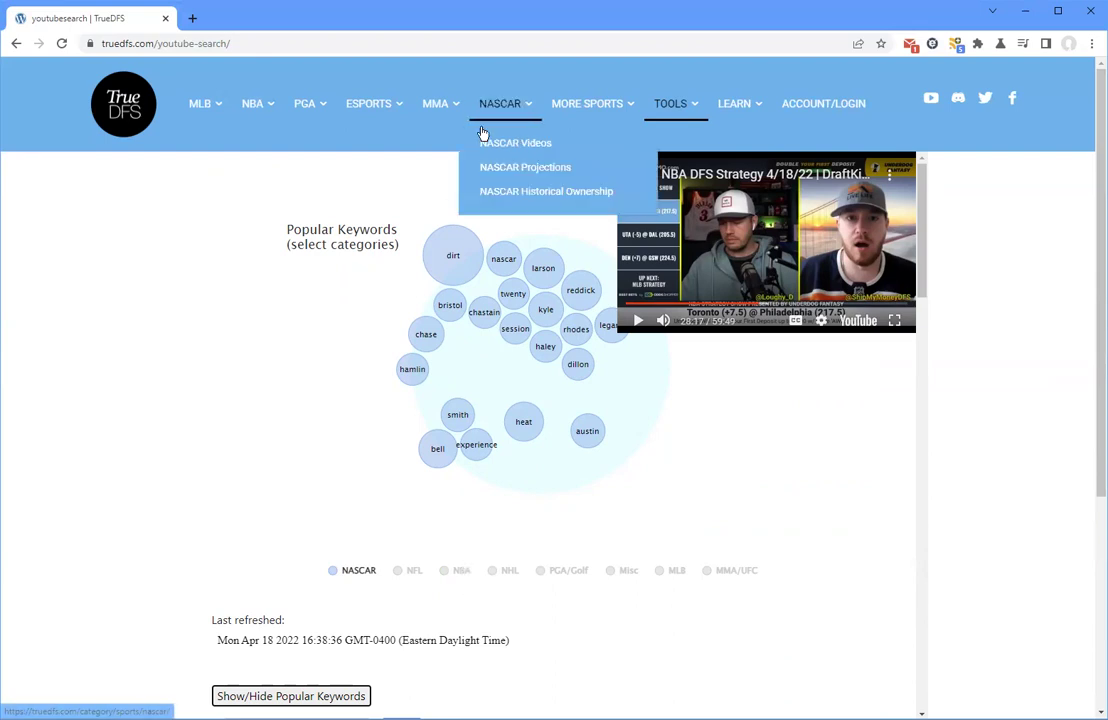
- Hide the popular keywords chart and search the DFS industry videos for the keyword Jaren
mouse_move(710, 146)
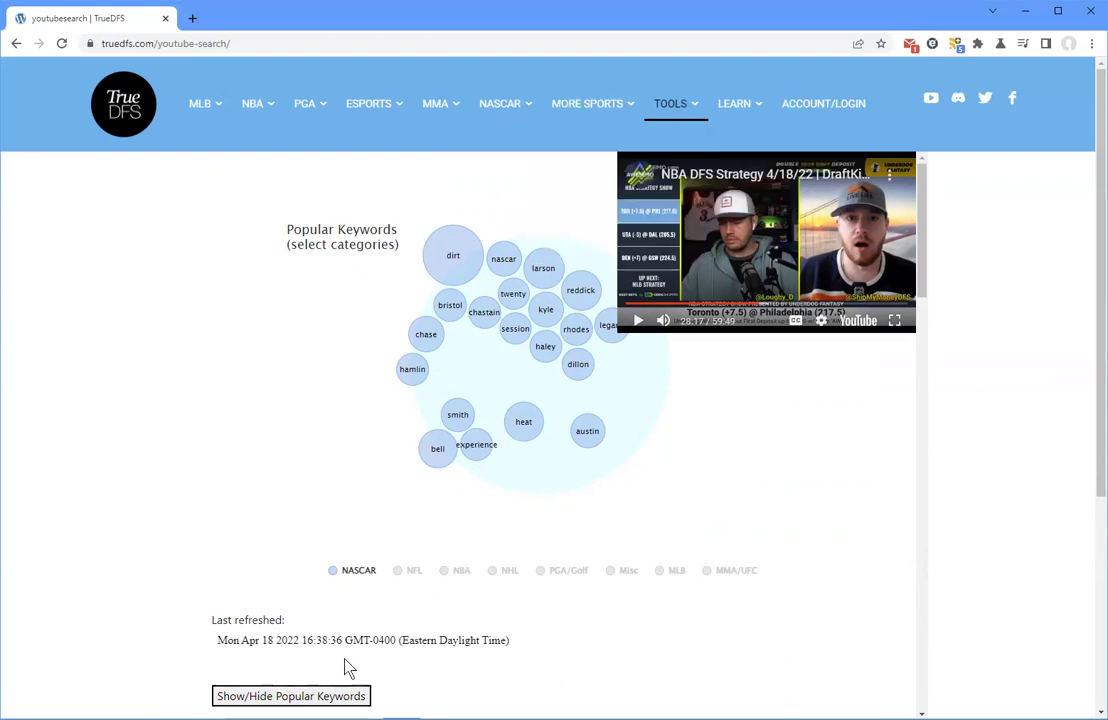
left_click(300, 696)
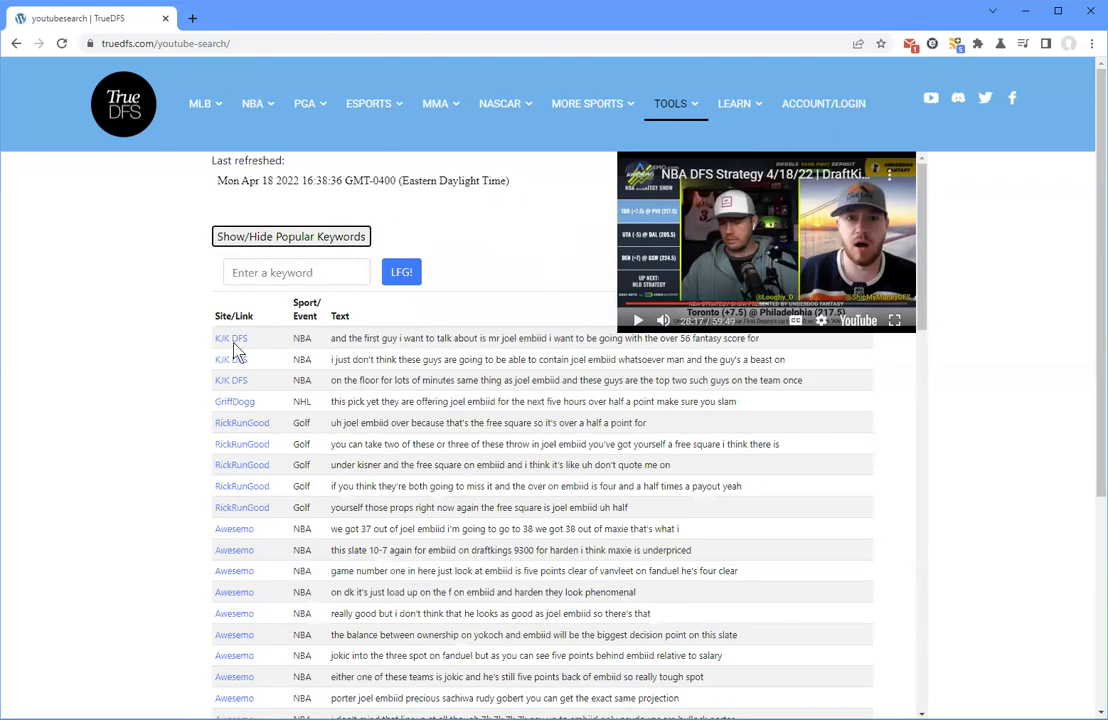
left_click(309, 272)
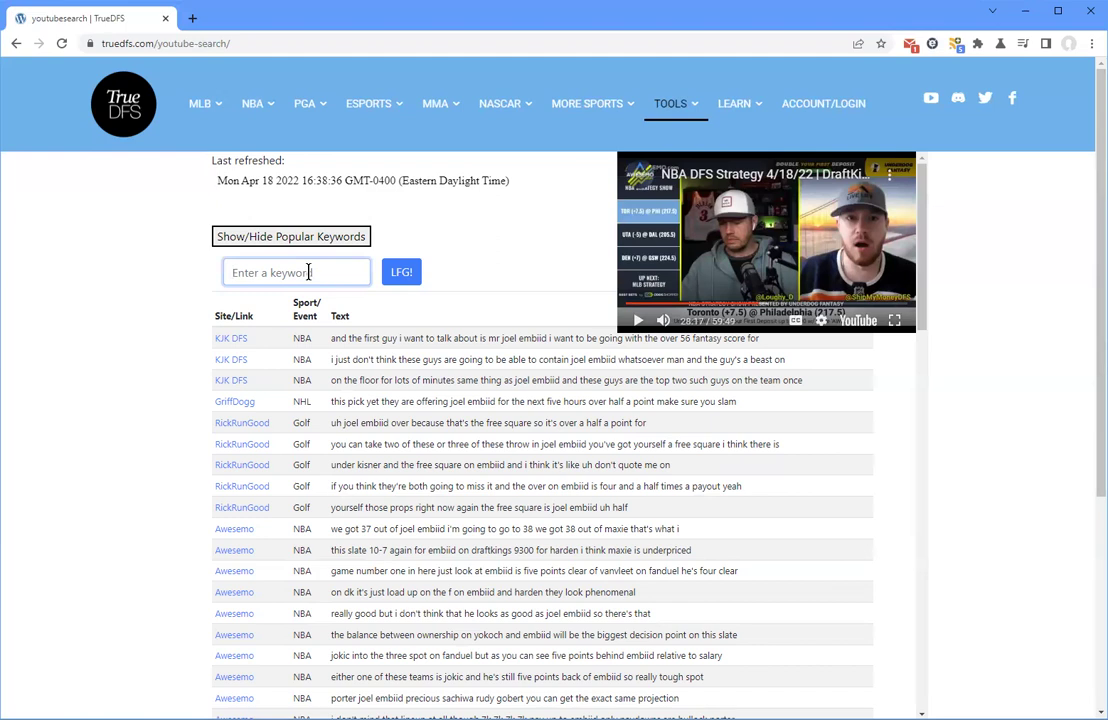
mouse_move(733, 103)
type("Jaren")
key("Return")
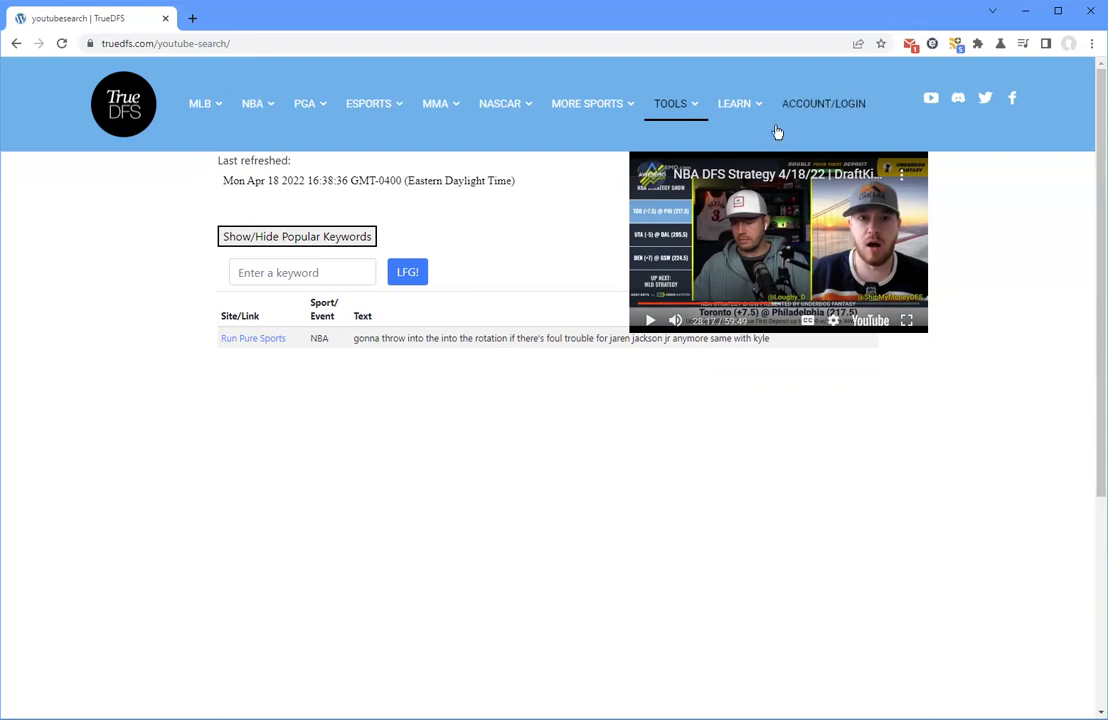
- Open the NHL Lineup Builder and load the NHL (DK) player pool from Sheets
mouse_move(660, 100)
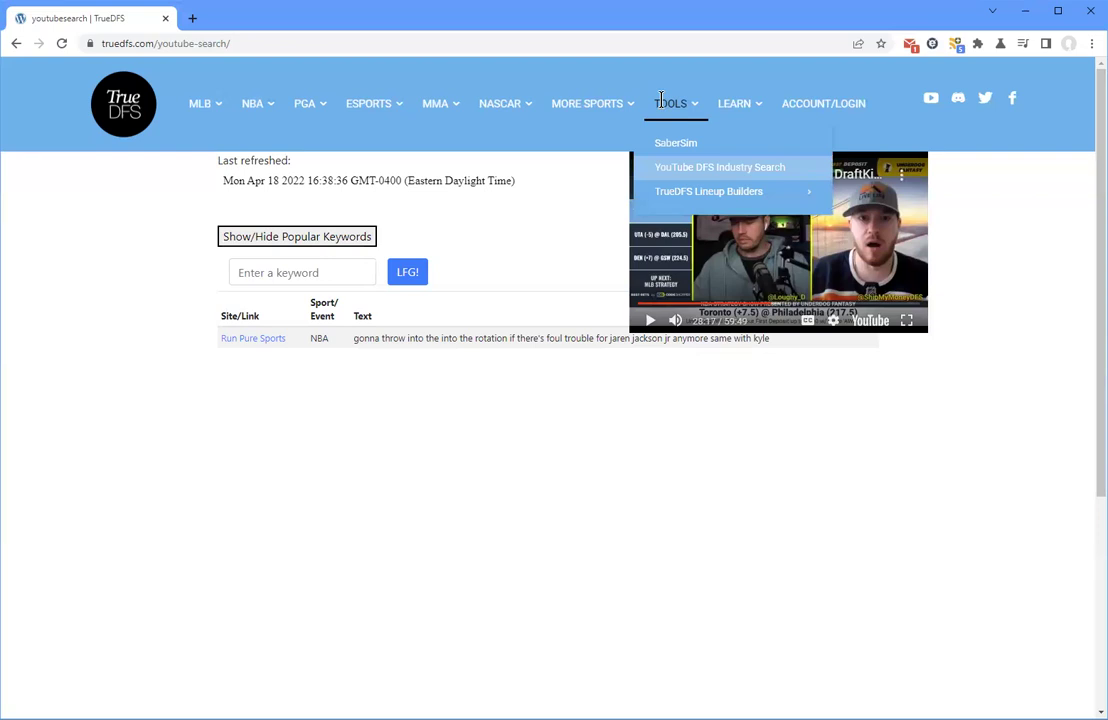
mouse_move(693, 197)
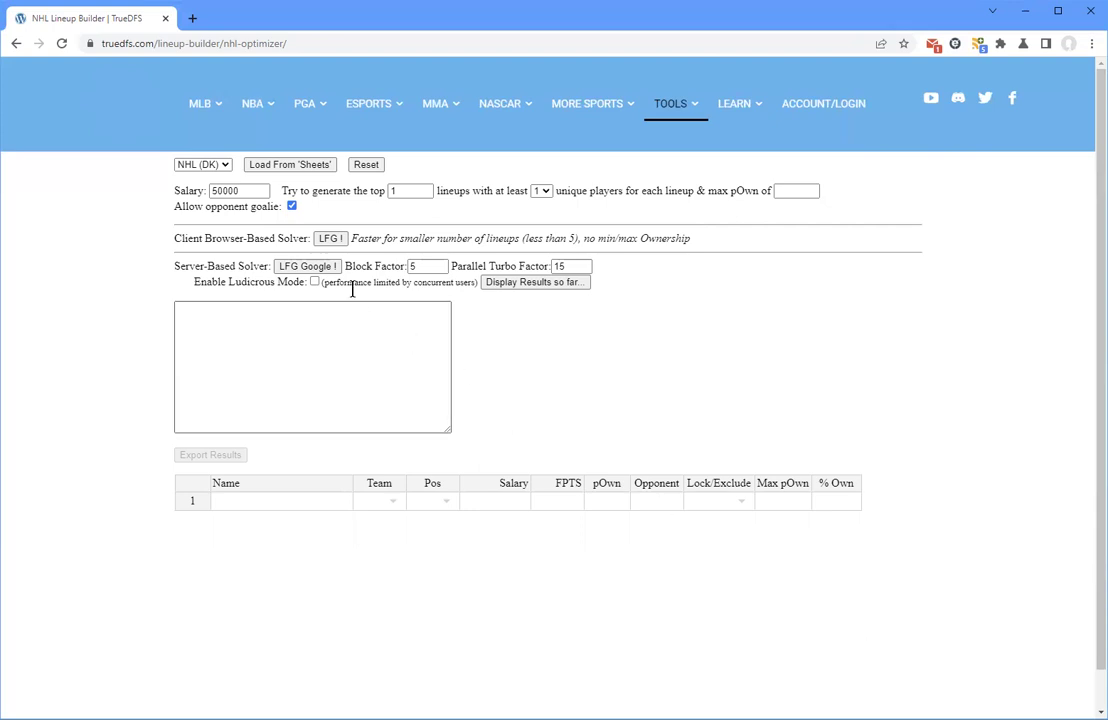
left_click(226, 167)
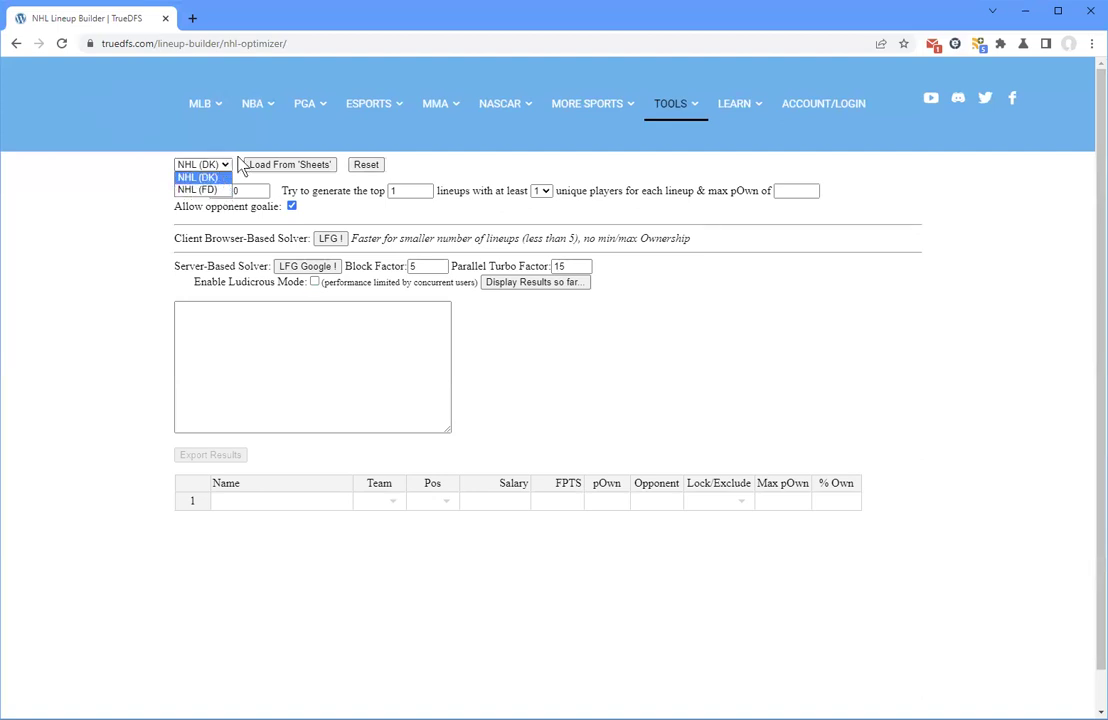
left_click(274, 167)
left_click(277, 168)
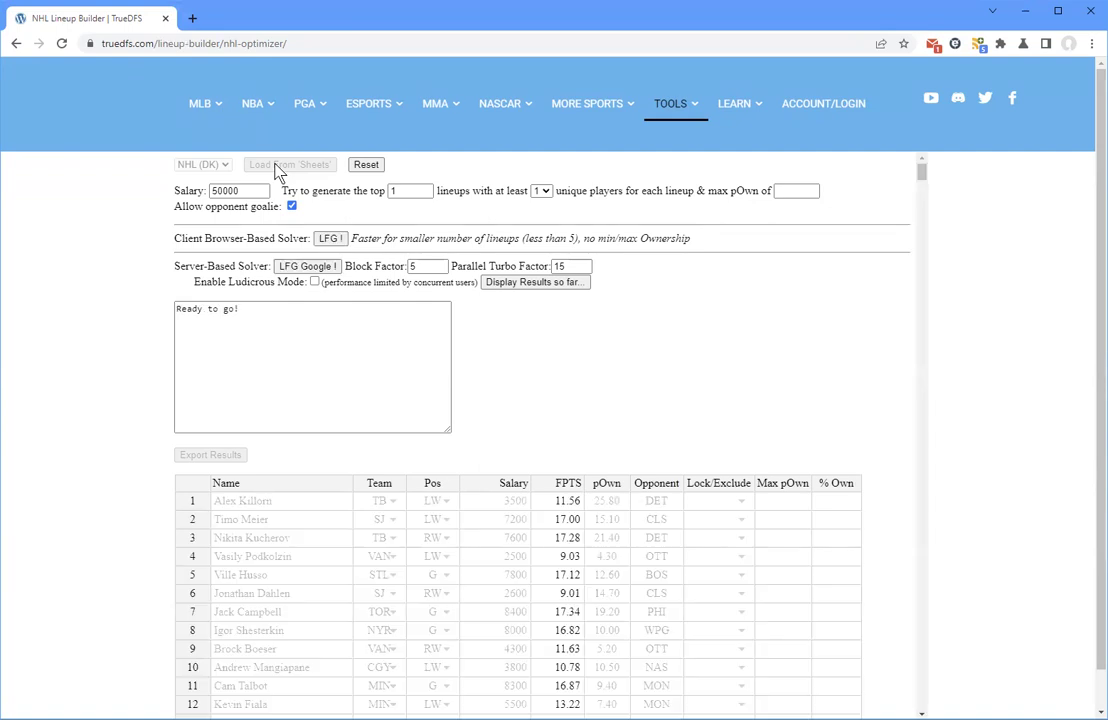
scroll(539, 477, "down", 1)
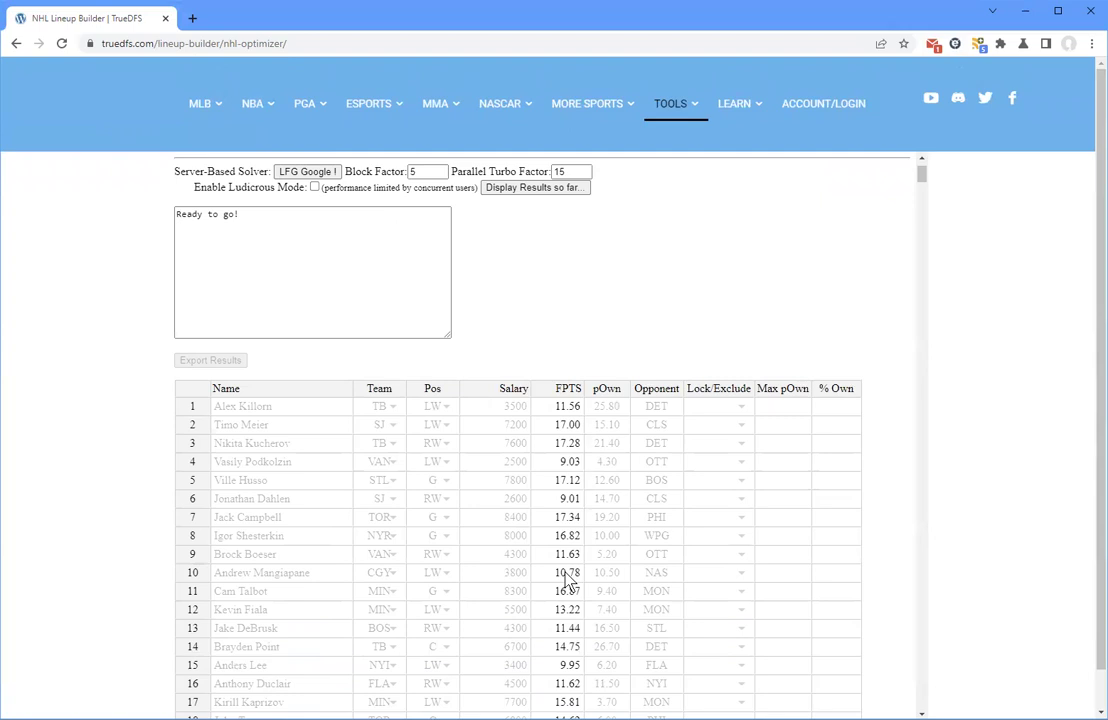
scroll(567, 578, "up", 1)
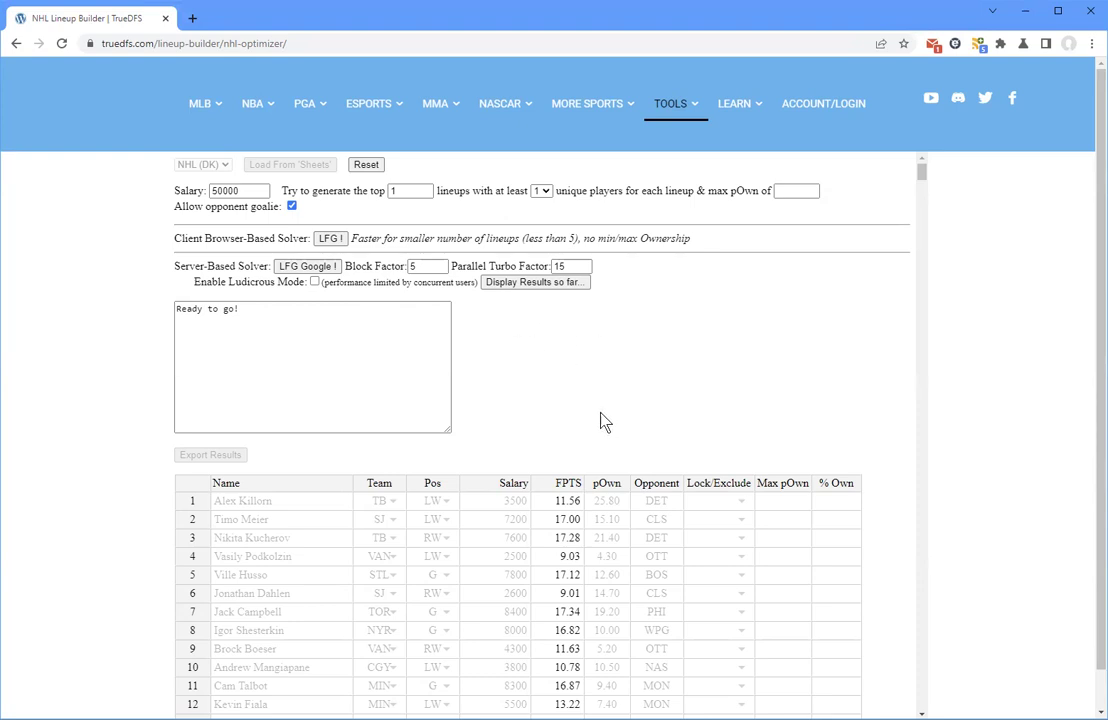
- Try to generate one NHL lineup with the server-based solver, and reload the page to clear the run
left_click(306, 267)
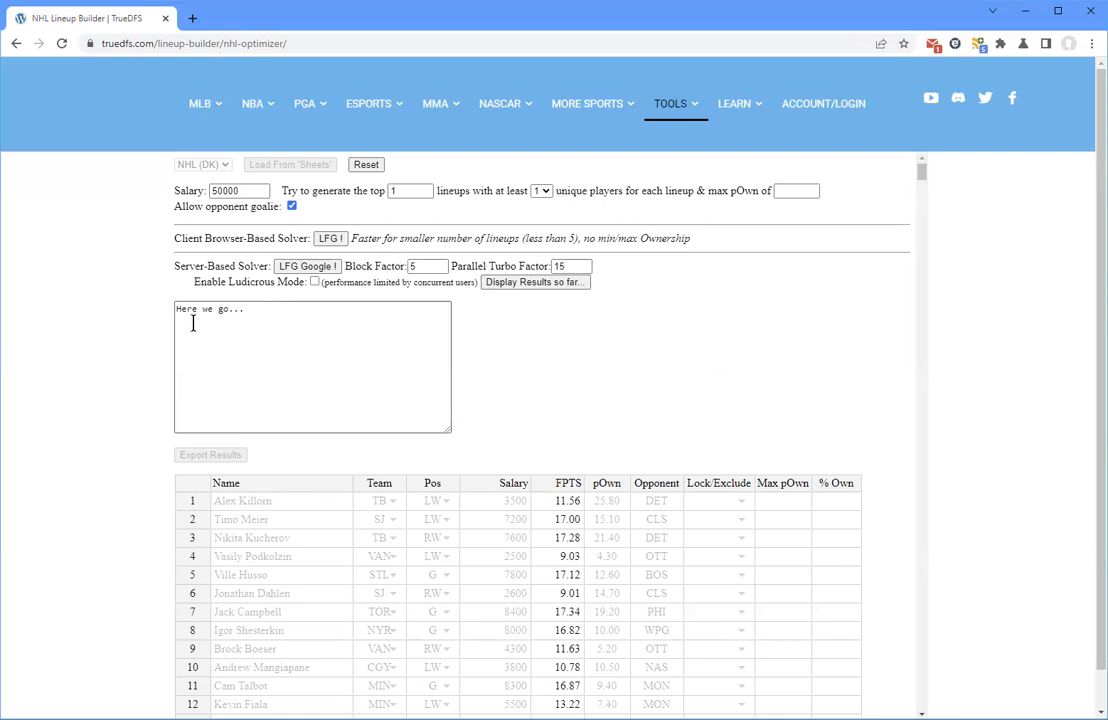
scroll(601, 648, "down", 9)
scroll(626, 502, "down", 3)
scroll(630, 570, "up", 12)
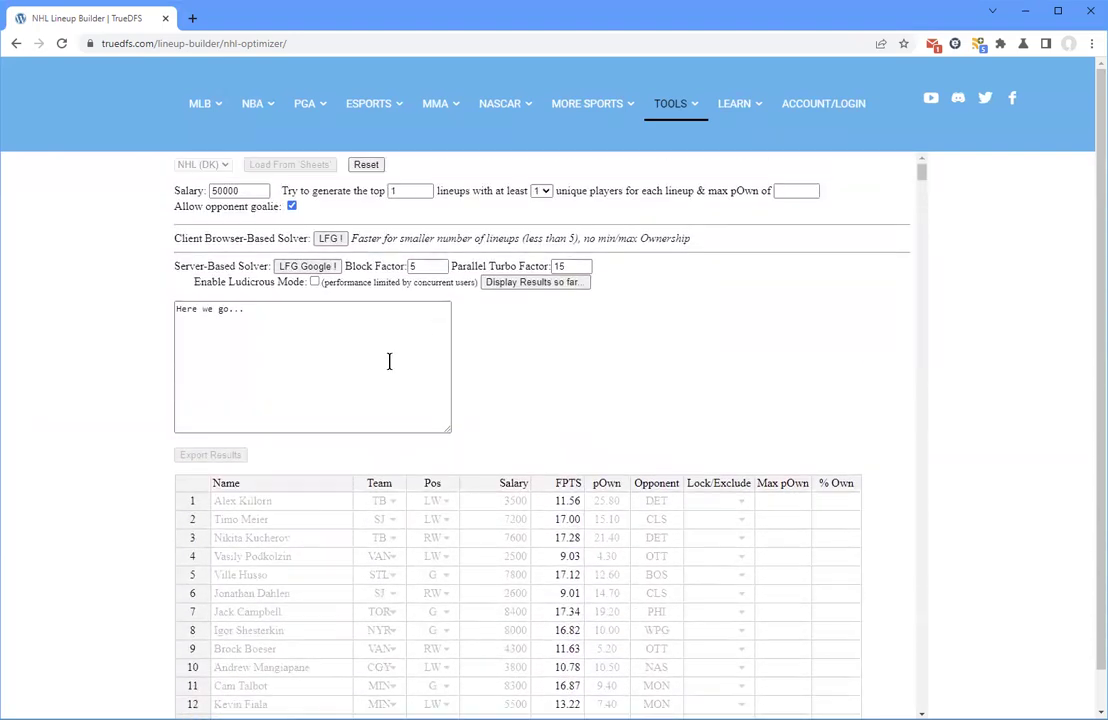
left_click(395, 330)
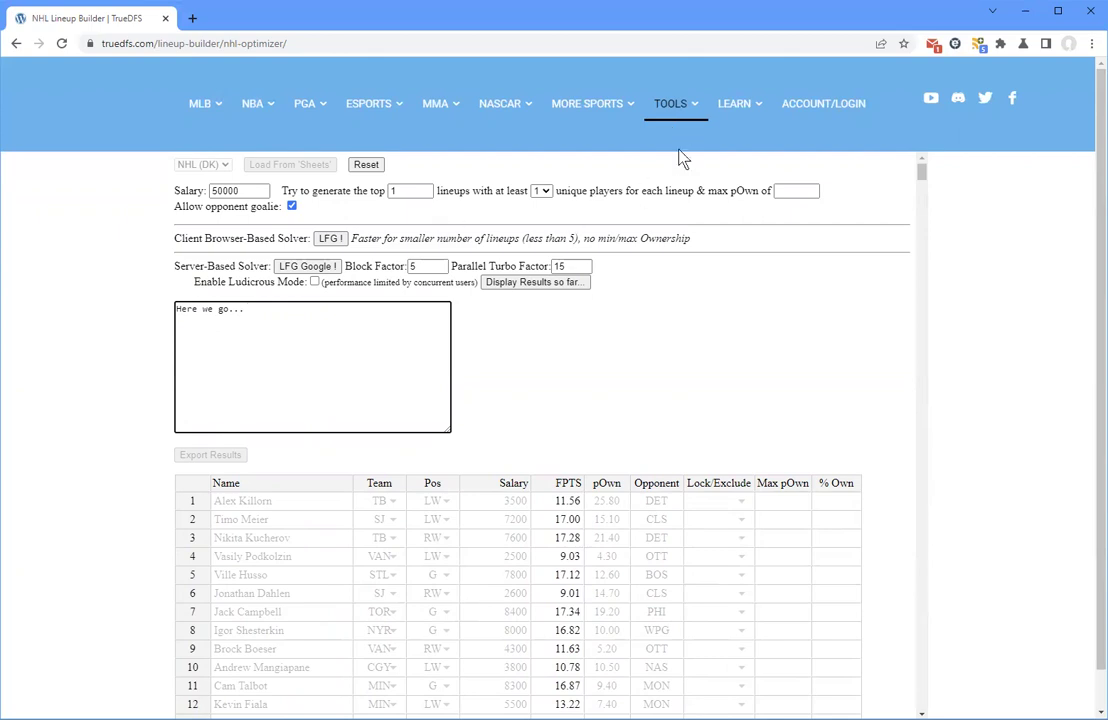
left_click(61, 43)
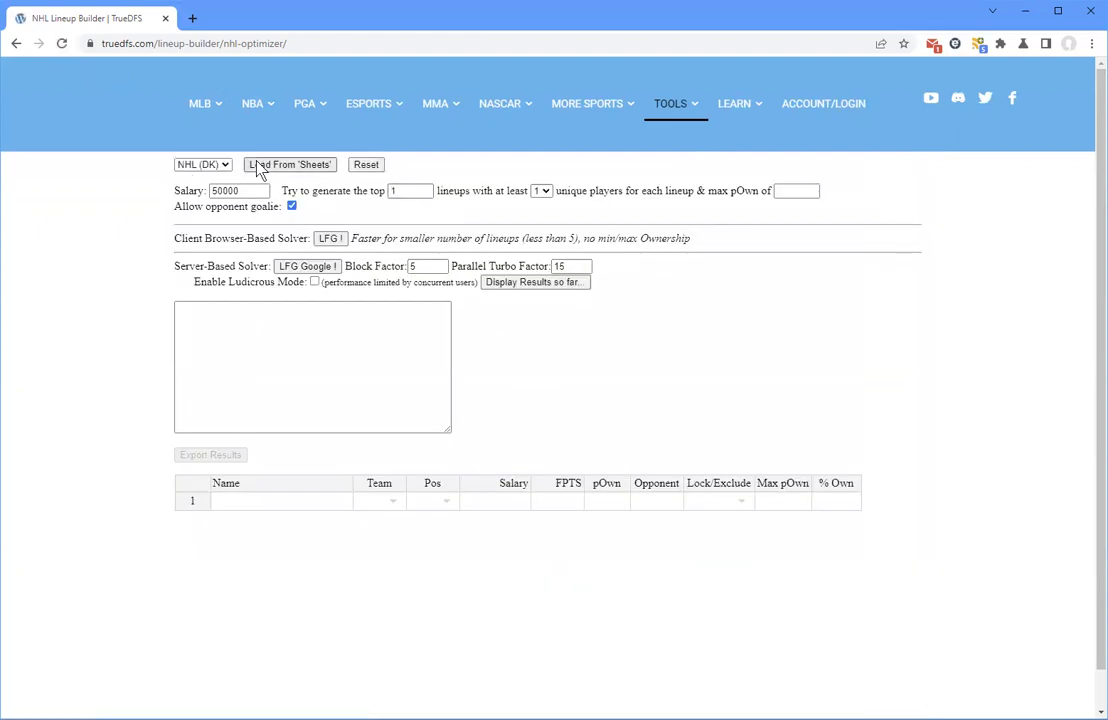
left_click(213, 166)
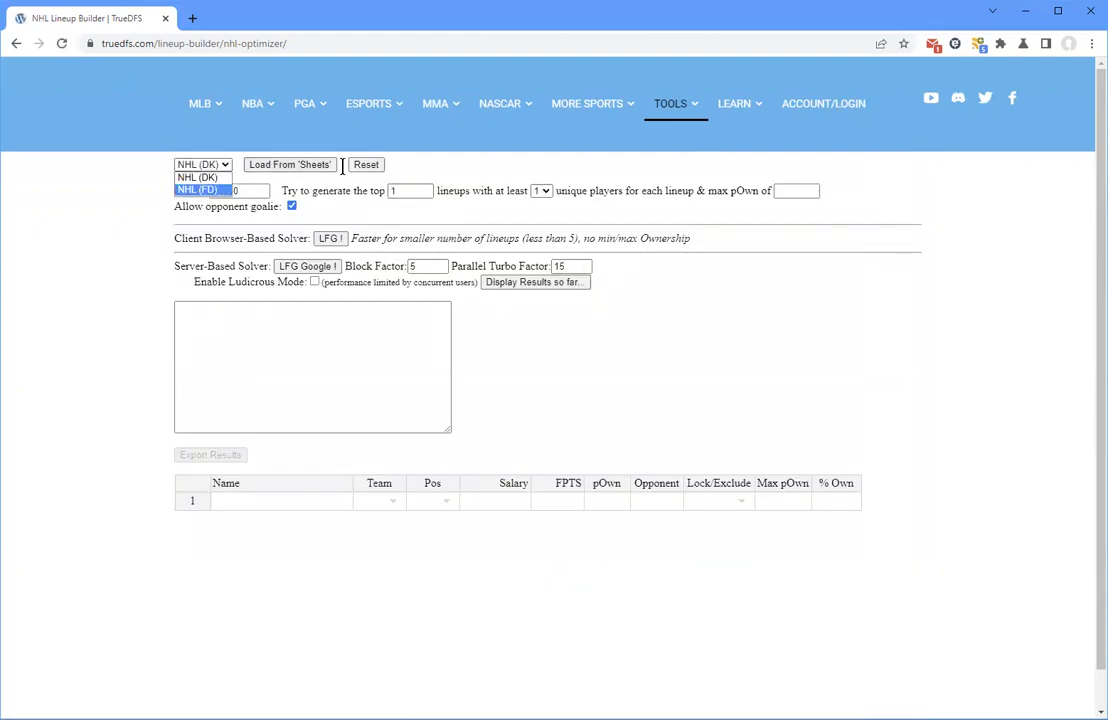
left_click(660, 310)
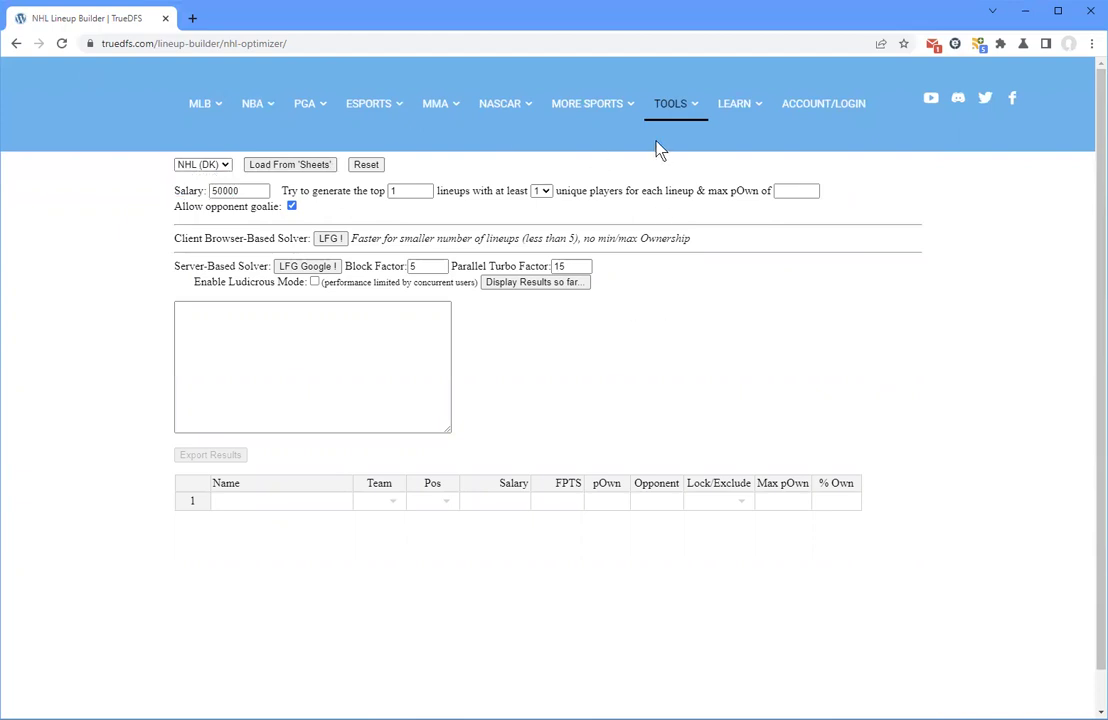
- Return to the truedfs.com home page and open the NBA Lineup Builder
left_click(161, 44)
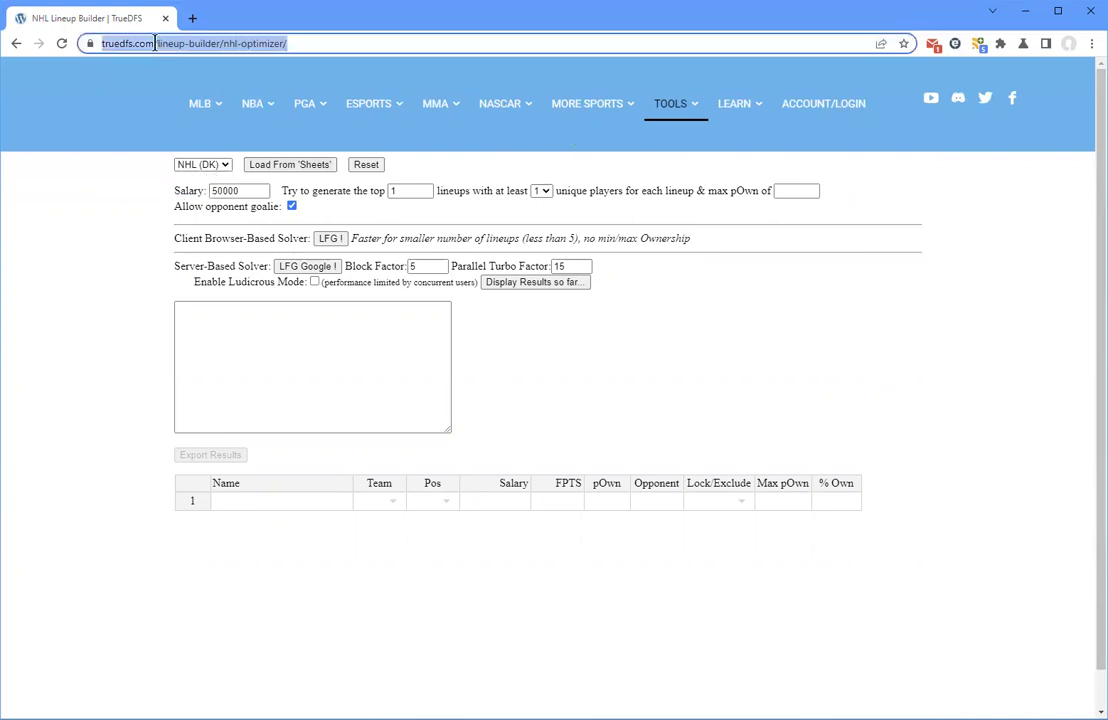
left_click(160, 43)
left_click(346, 45, "shift")
key("BackSpace")
key("Return")
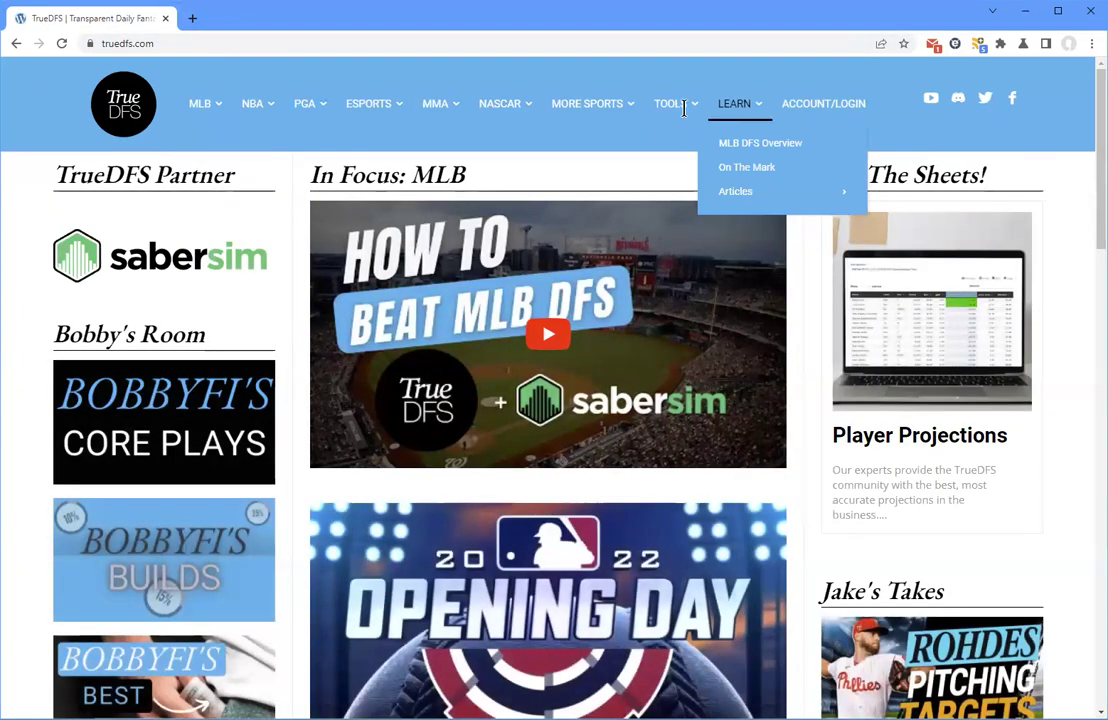
mouse_move(672, 105)
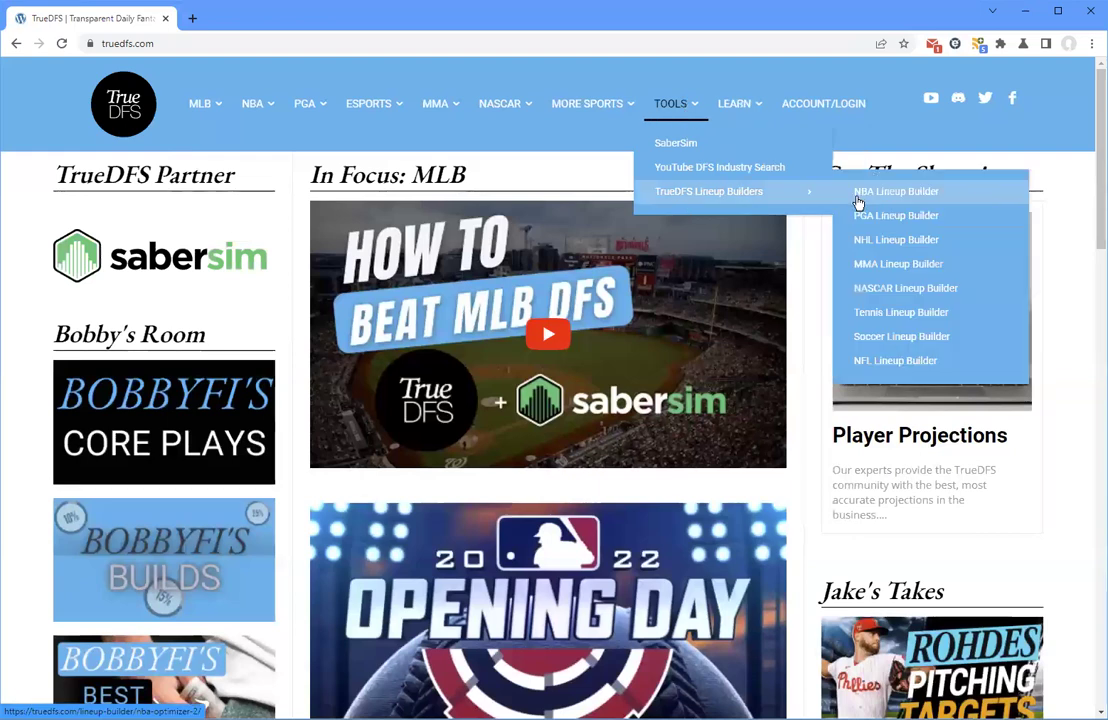
left_click(857, 203)
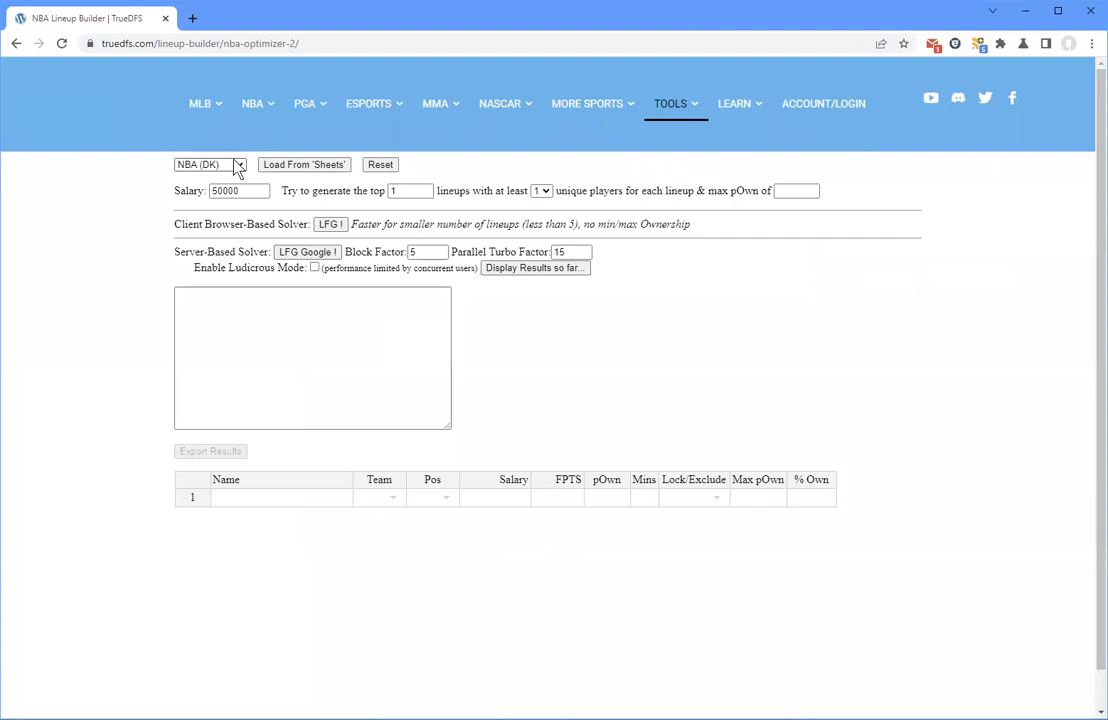
- Load the NBA (DK) player pool from Sheets and generate the single top lineup
left_click(267, 165)
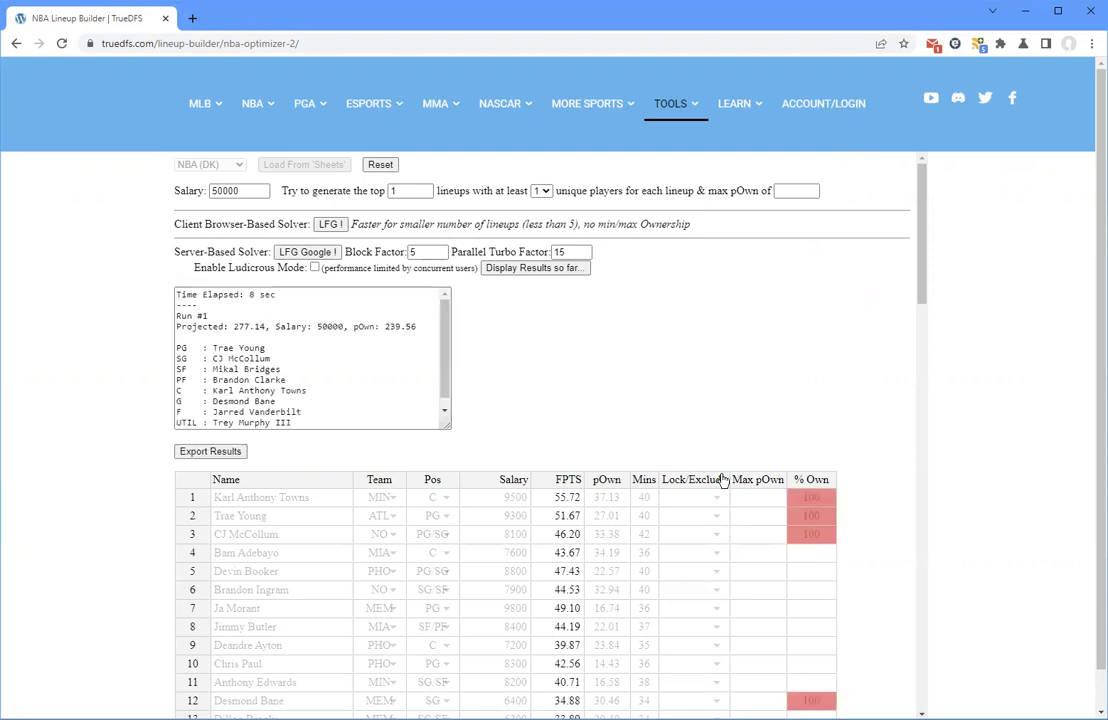
scroll(378, 376, "down", 2)
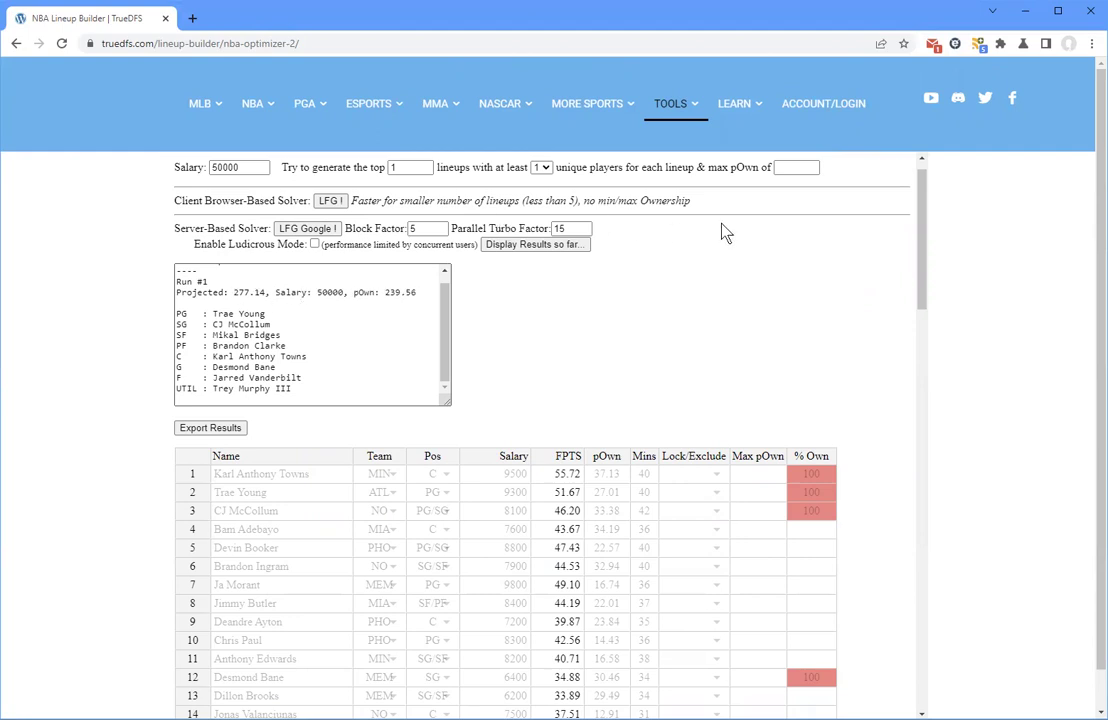
left_click(791, 169)
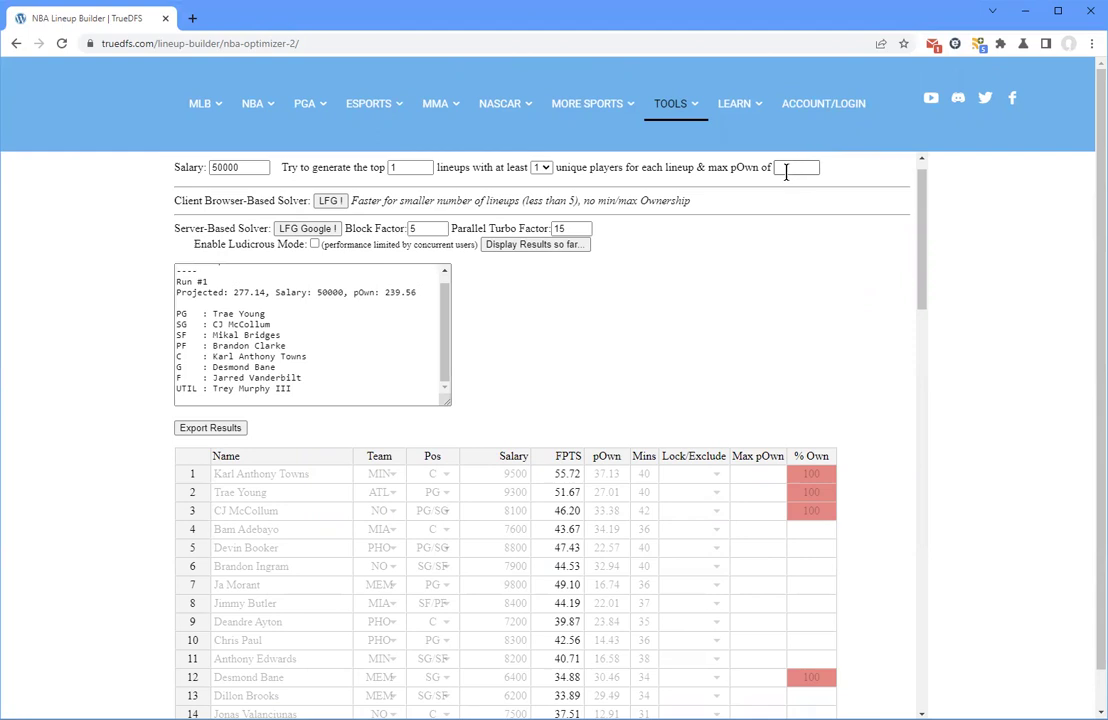
- Exclude Karl Anthony Towns from the lineups and select the Max pOwn cell in that row
scroll(902, 440, "down", 1)
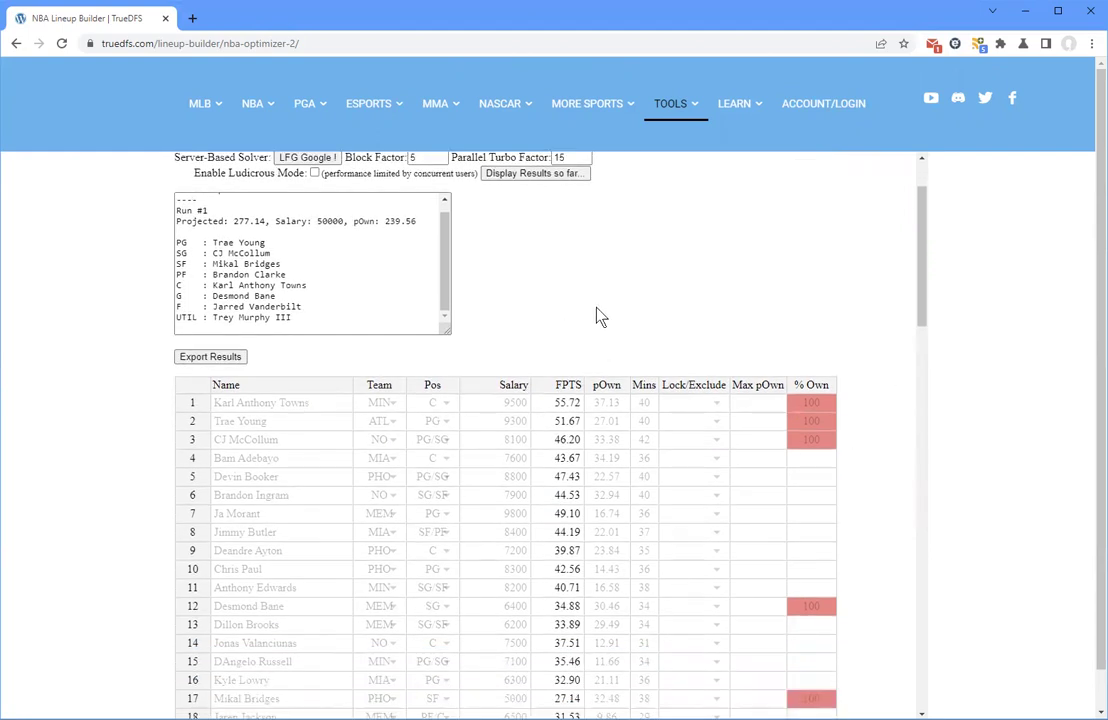
left_click(719, 408)
left_click(688, 469)
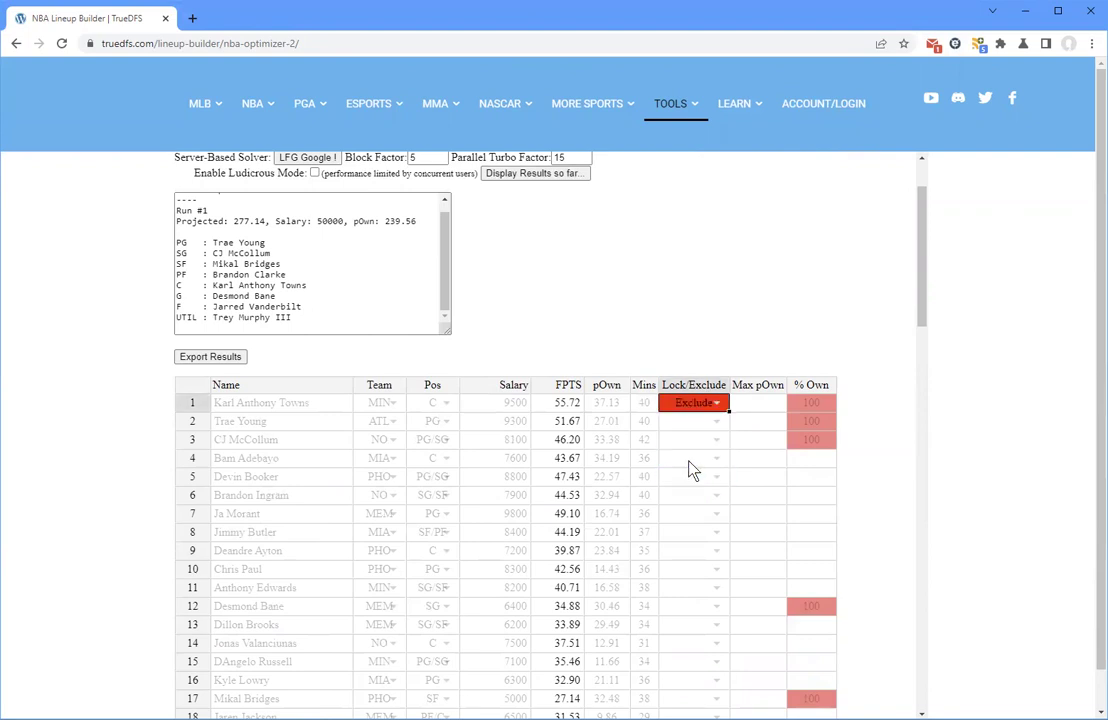
left_click(757, 403)
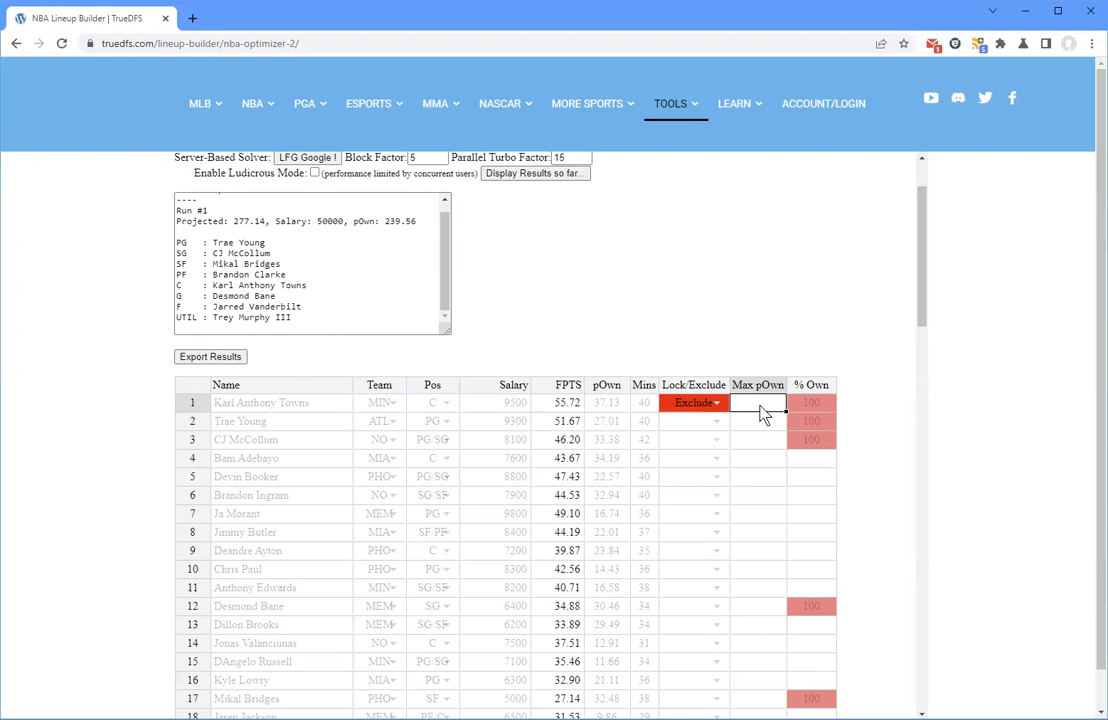
- Configure the builder for the top 150 lineups with at least 3 unique players each and a max pOwn of 200
scroll(870, 390, "up", 2)
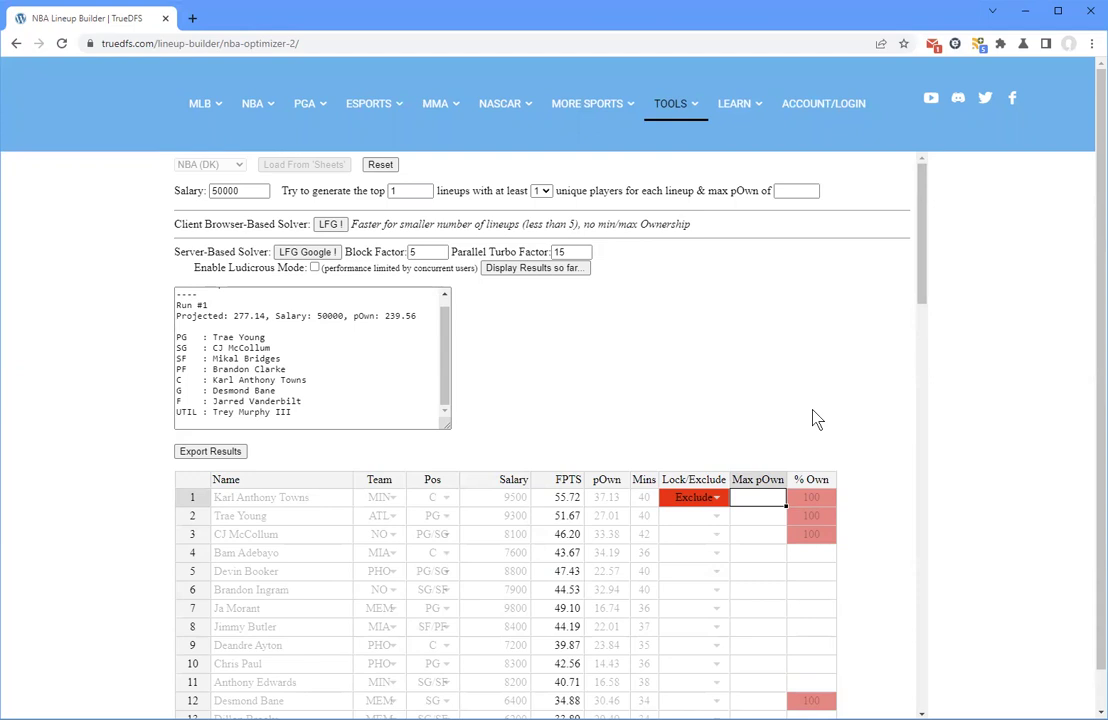
left_click(424, 193)
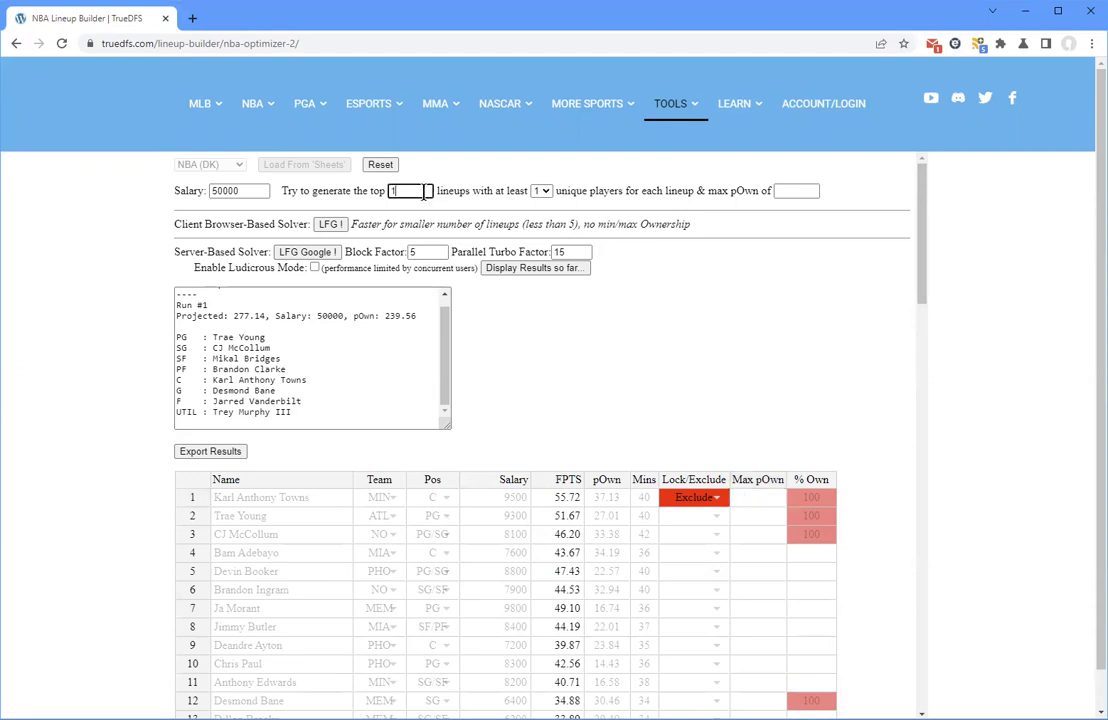
type("50")
left_click(543, 191)
left_click(545, 229)
left_click(805, 189)
type("200")
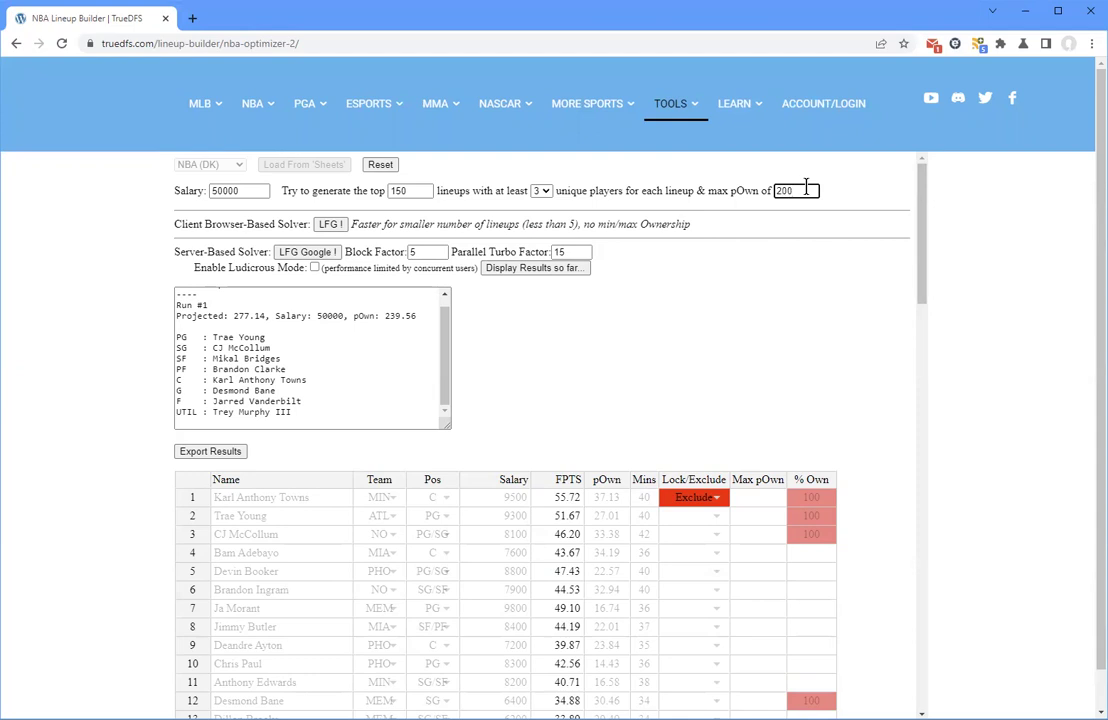
left_click(787, 357)
- Go back to the truedfs.com home page and open the YouTube DFS Industry Search tool
left_click(354, 40)
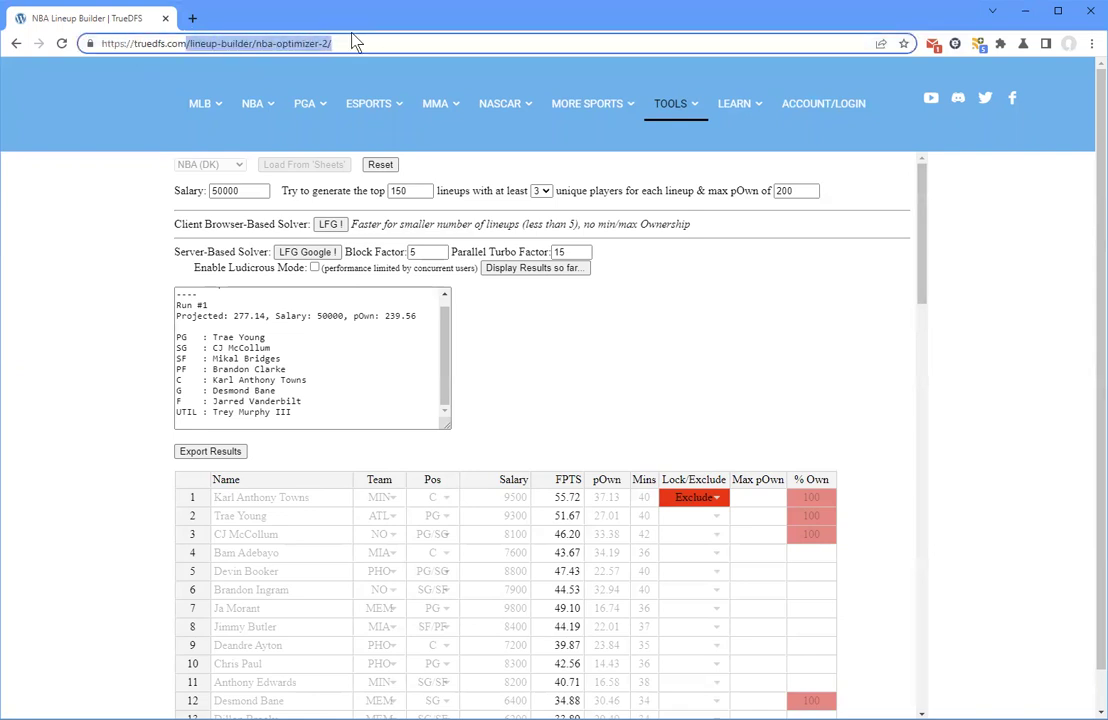
key("BackSpace")
key("Return")
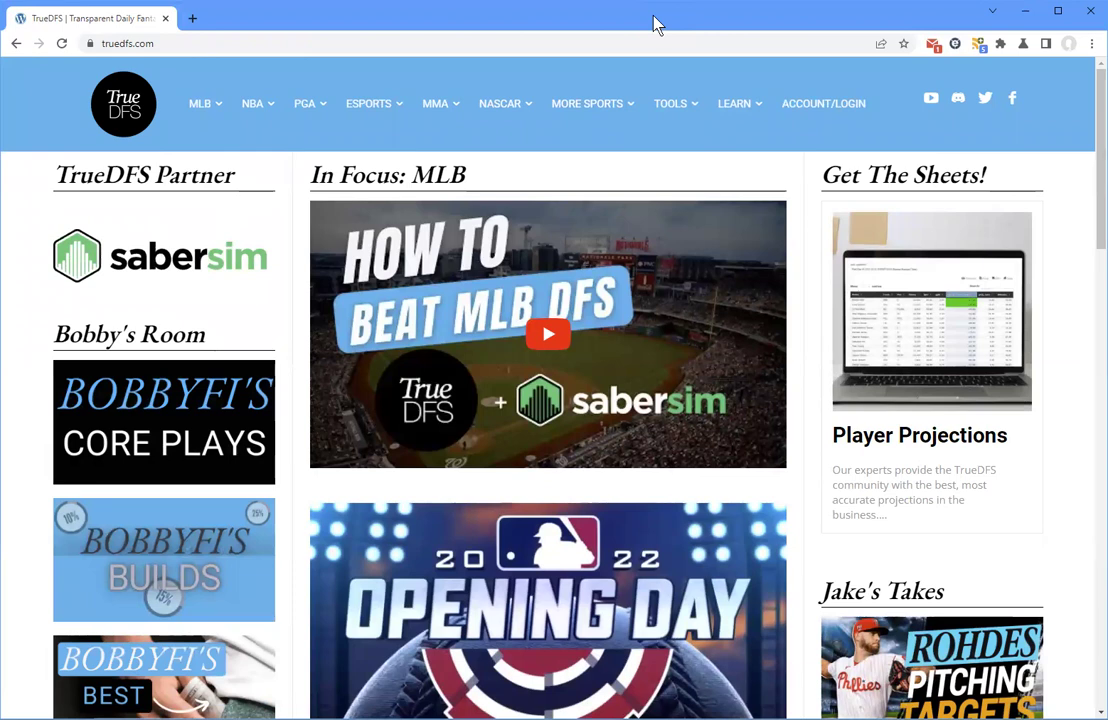
mouse_move(656, 112)
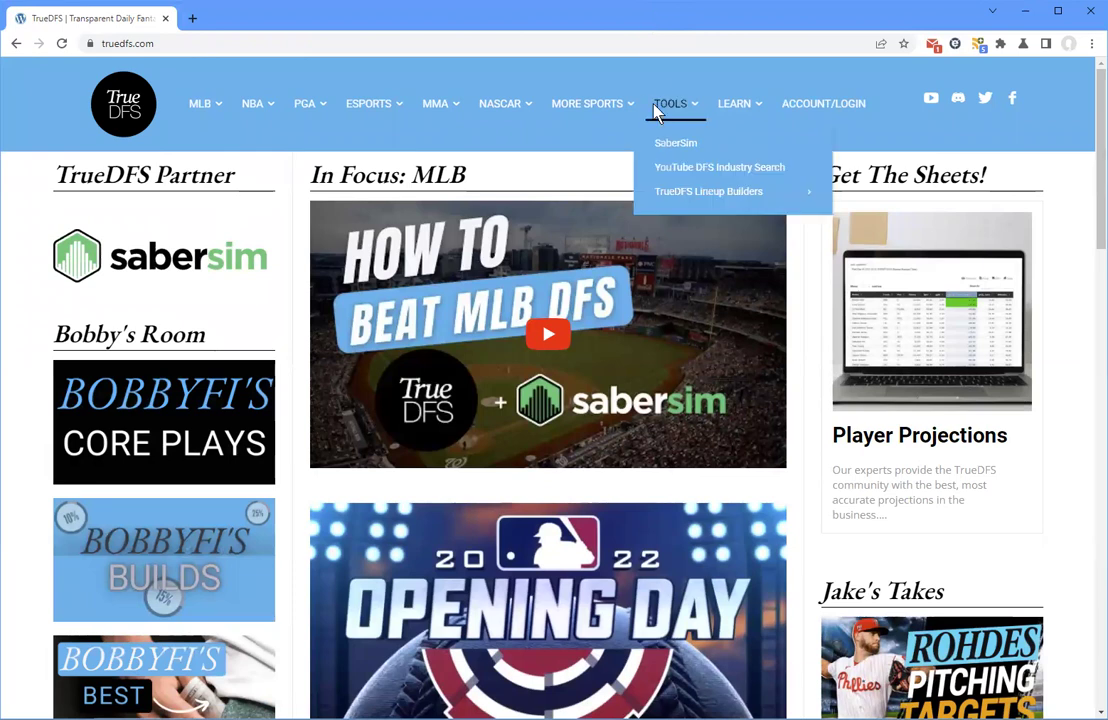
left_click(726, 175)
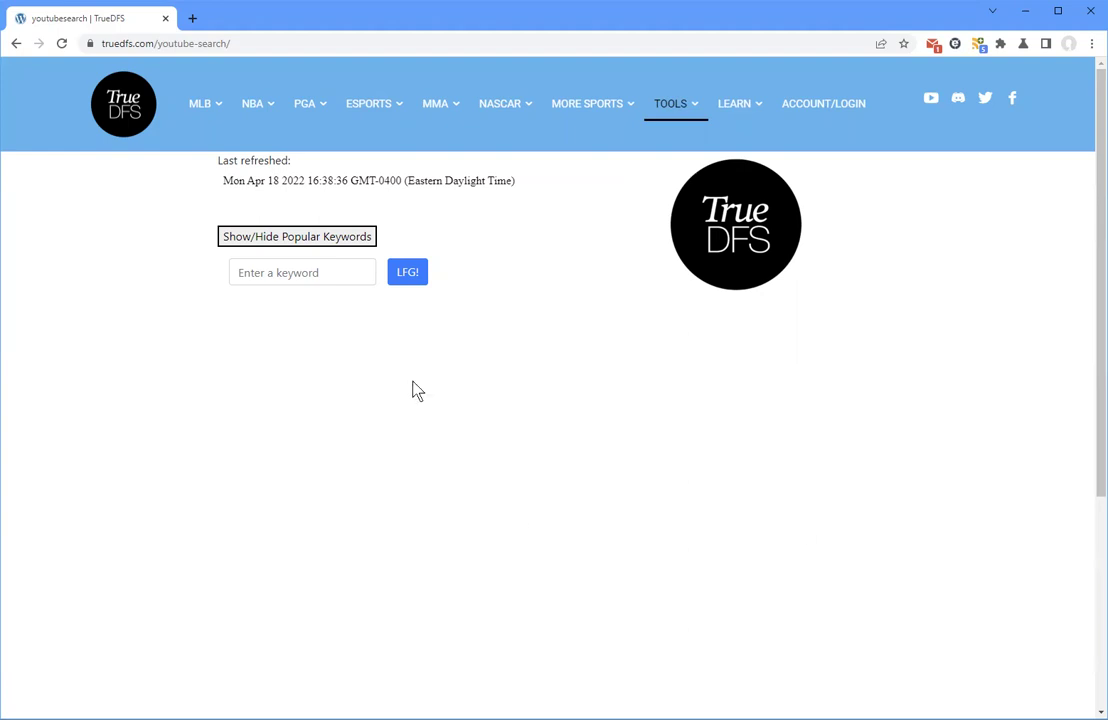
- Search the industry videos for the keyword harper and load the video clip of the Run Pure Sports result
left_click(282, 272)
type("Sol")
key("BackSpace")
type("l")
key("BackSpace")
key("BackSpace")
key("BackSpace")
type("Soccer")
key("Return")
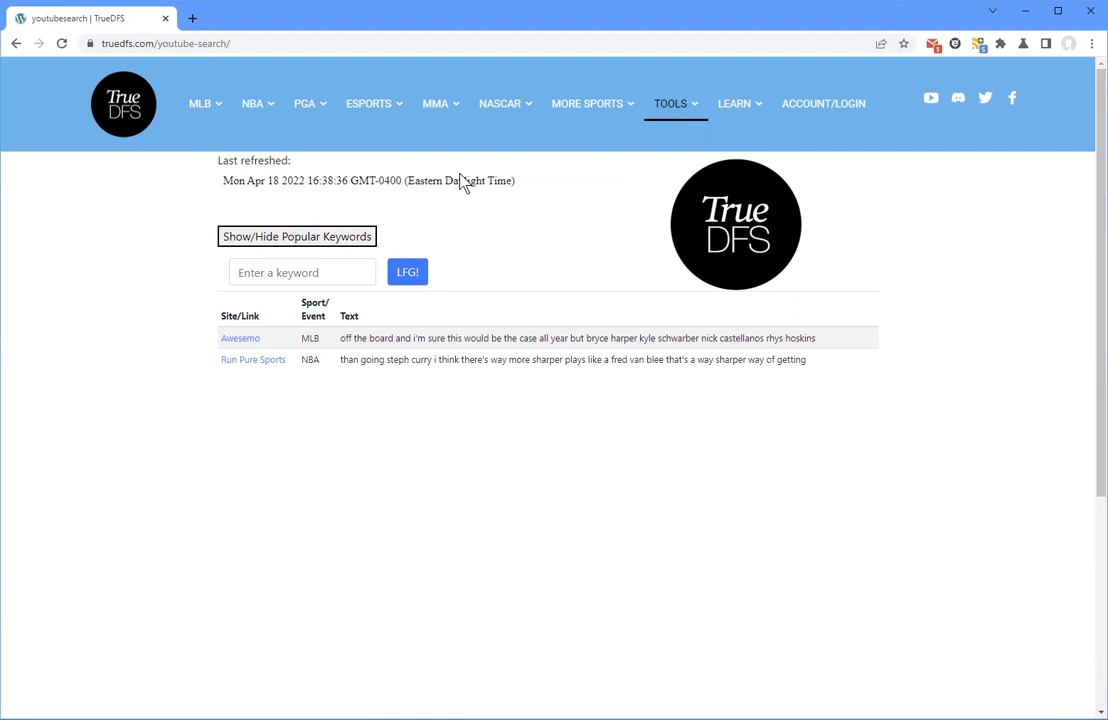
left_click(253, 362)
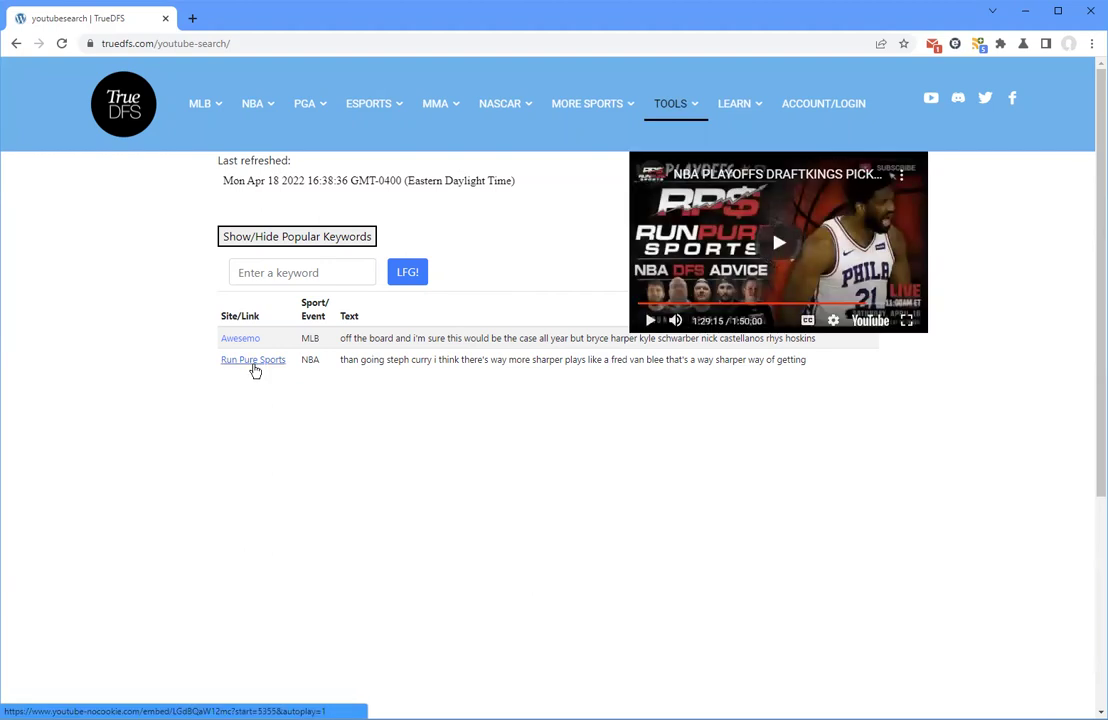